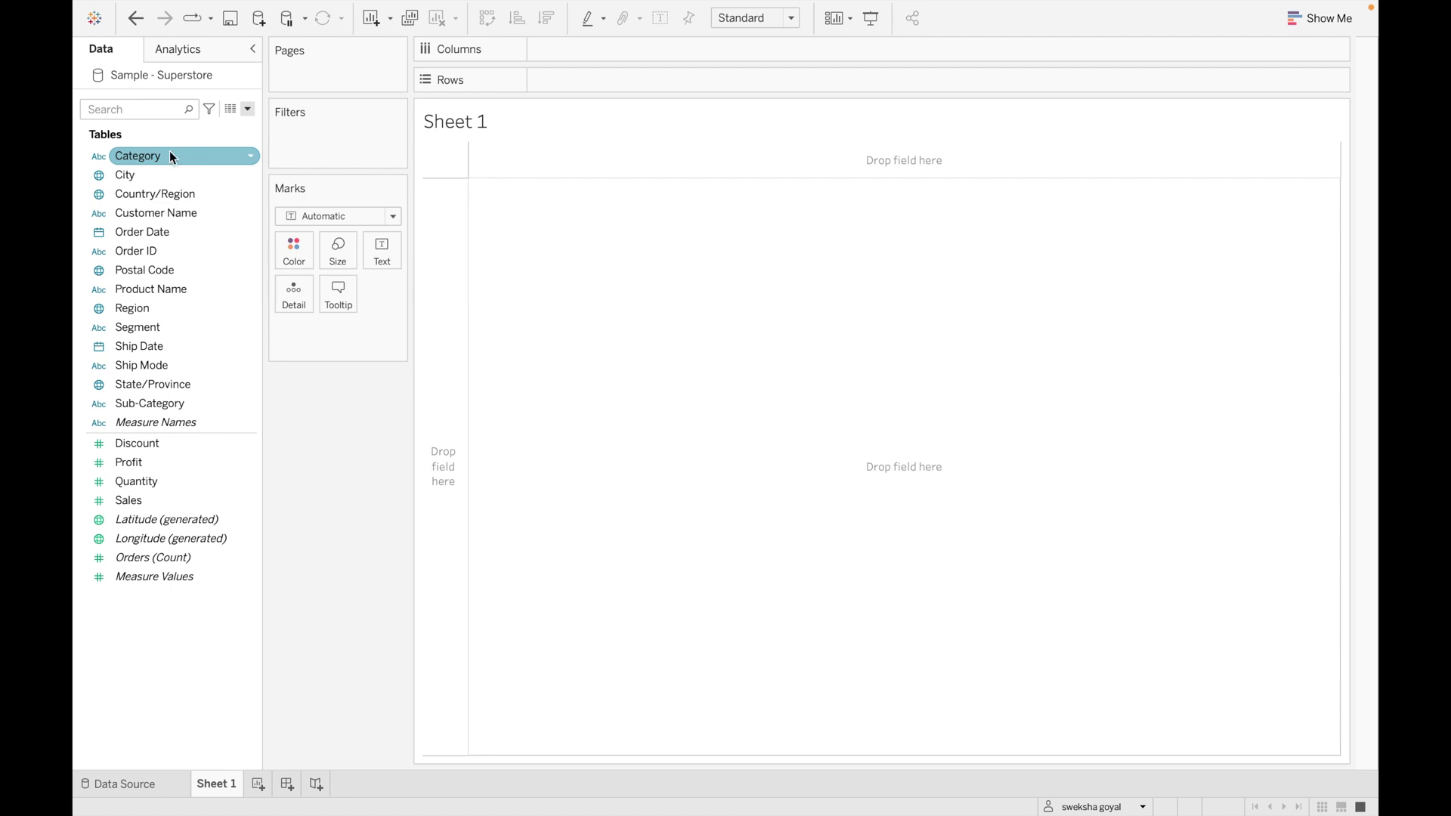
- Convert the Category field to a measure and the Discount field to a dimension
left_click(251, 156)
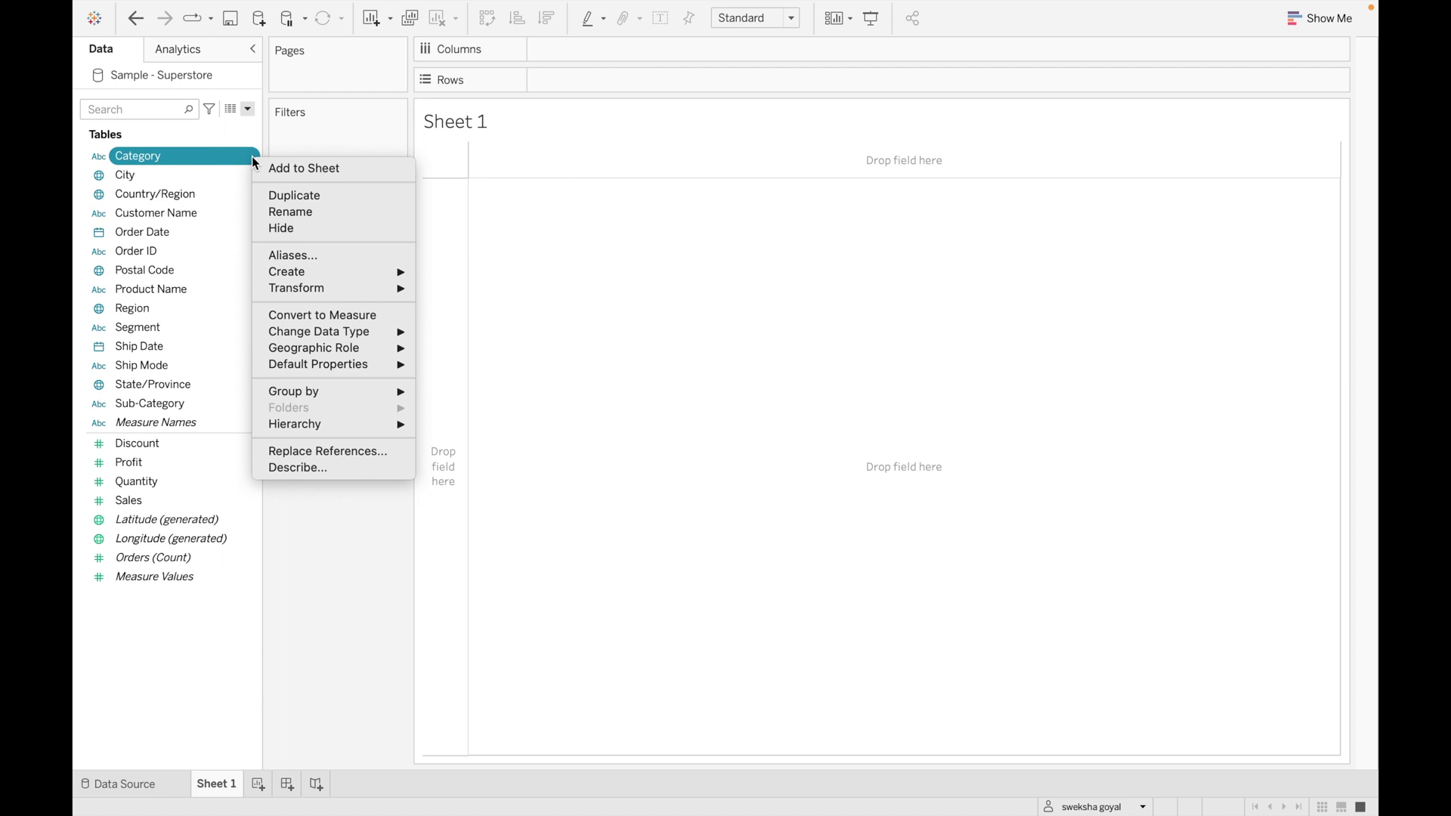
left_click(335, 315)
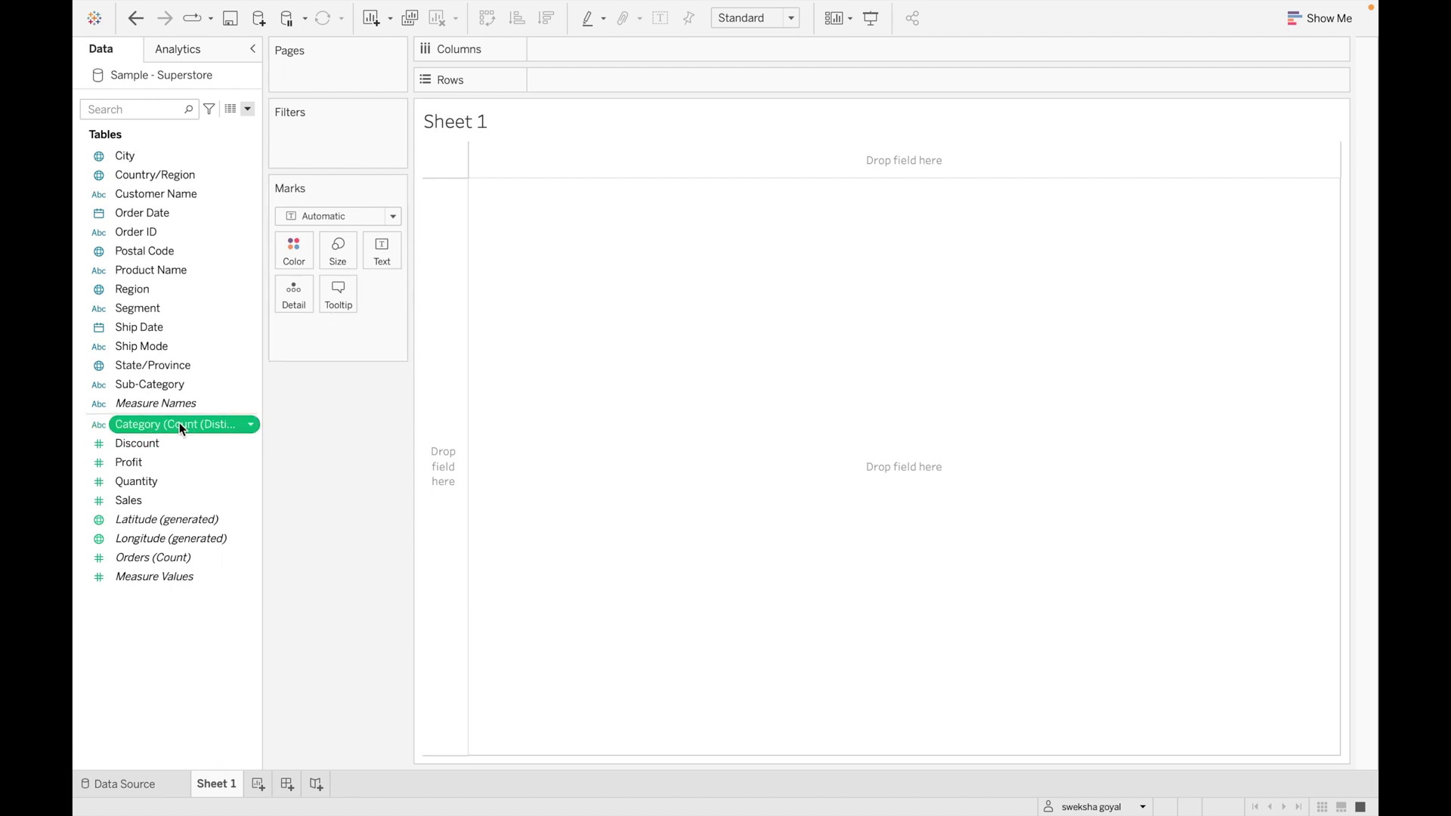
left_click_drag(179, 426, 224, 439)
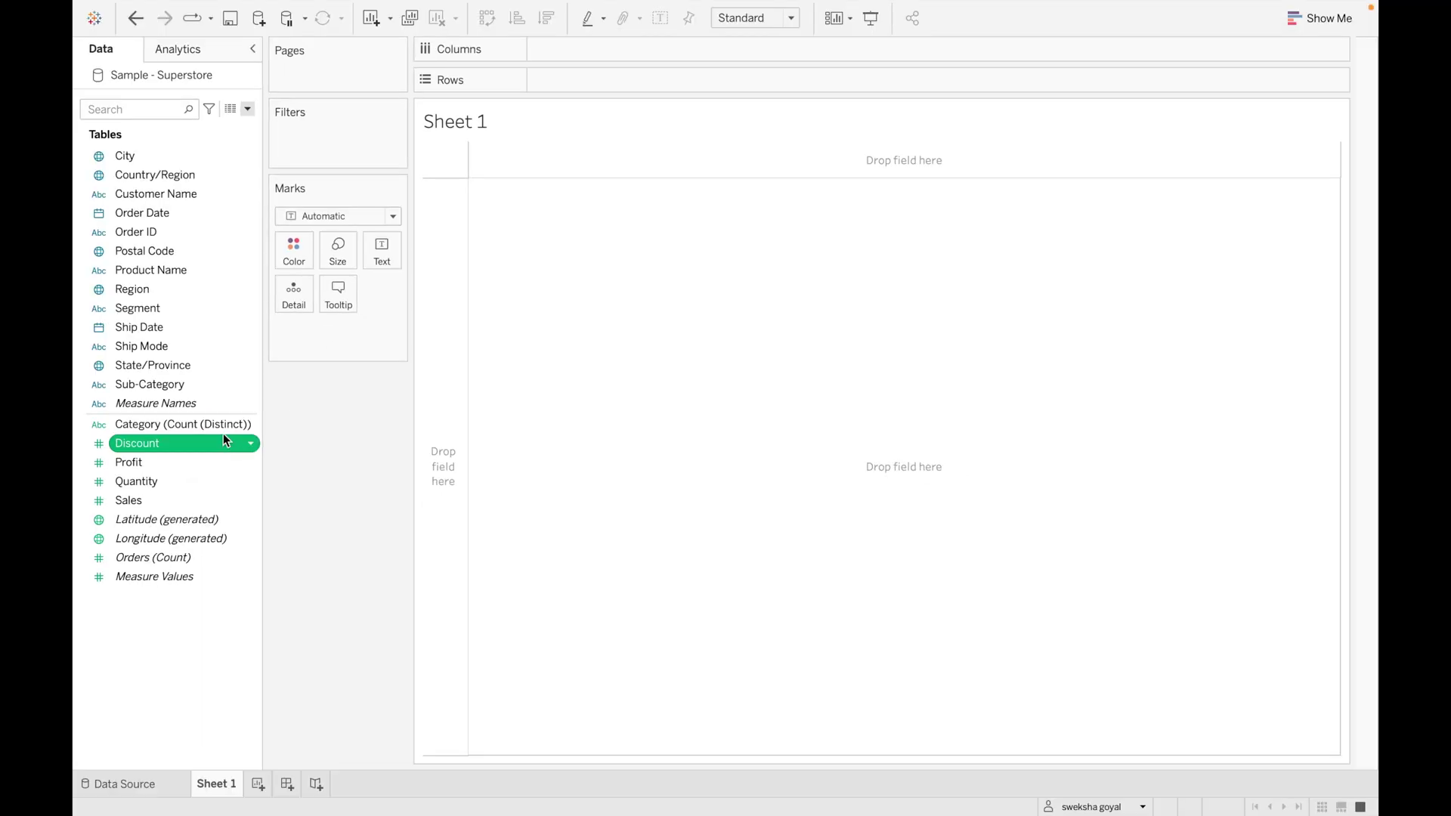
left_click(251, 443)
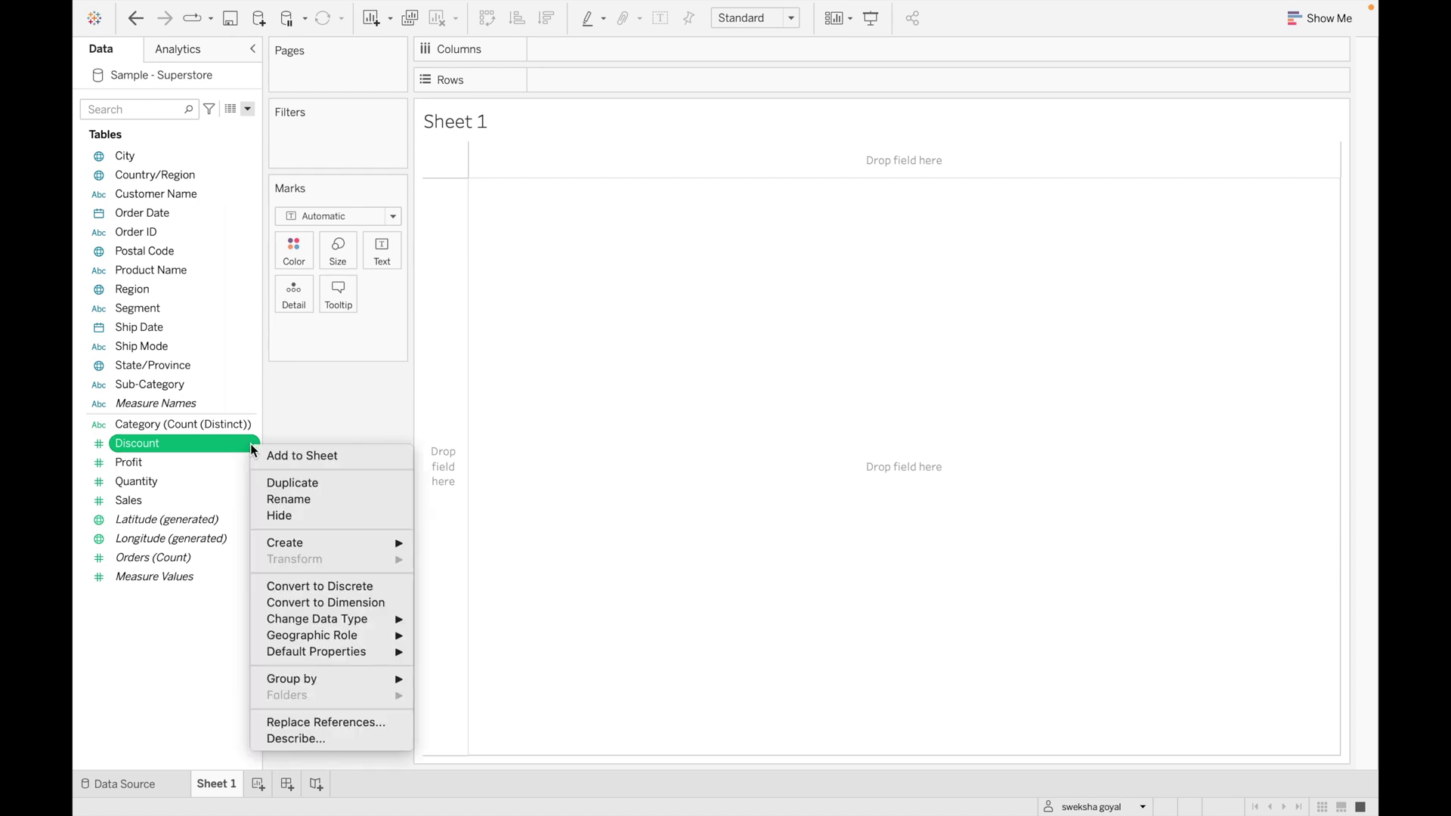
left_click(305, 602)
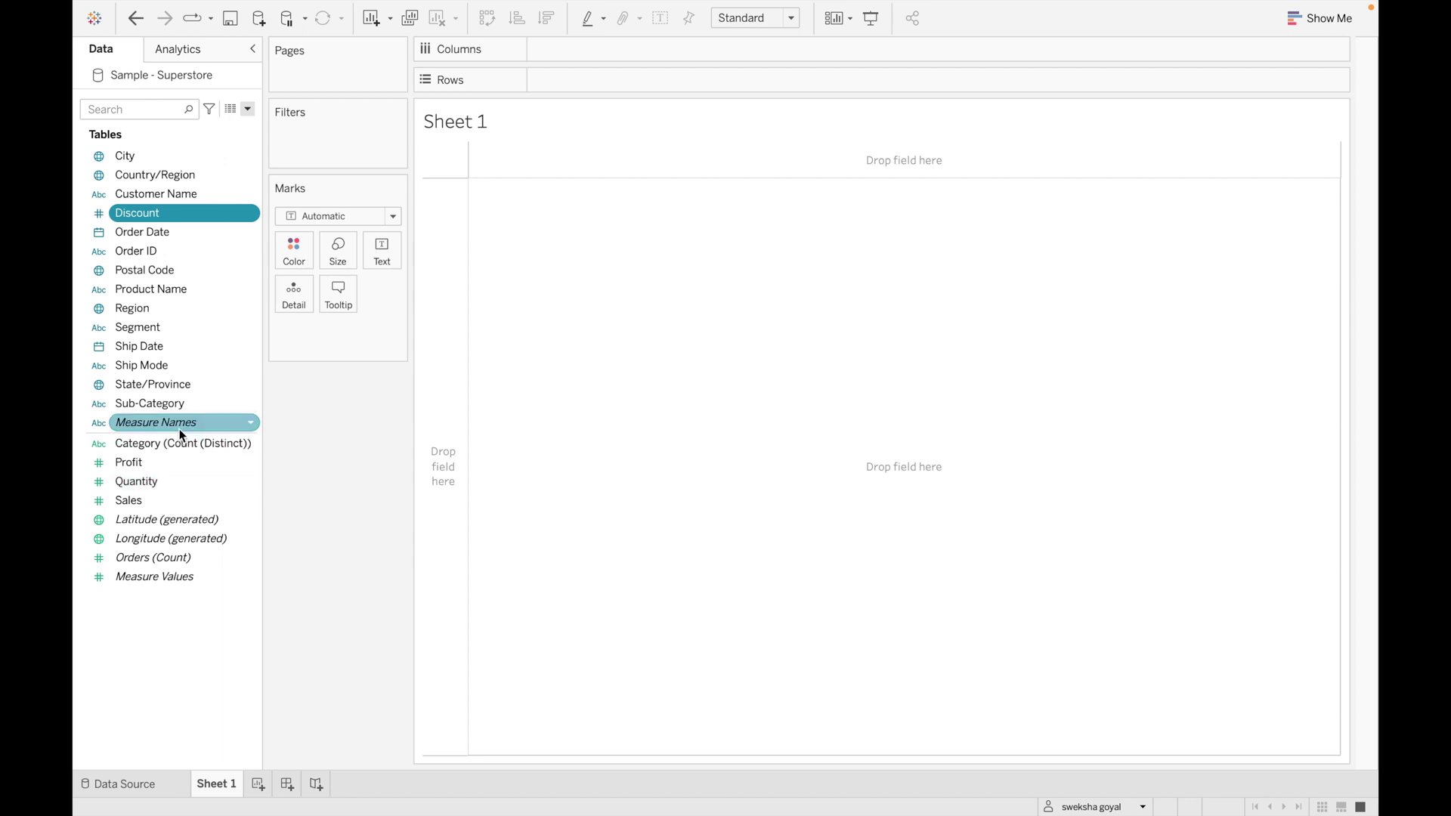
double_click(176, 577)
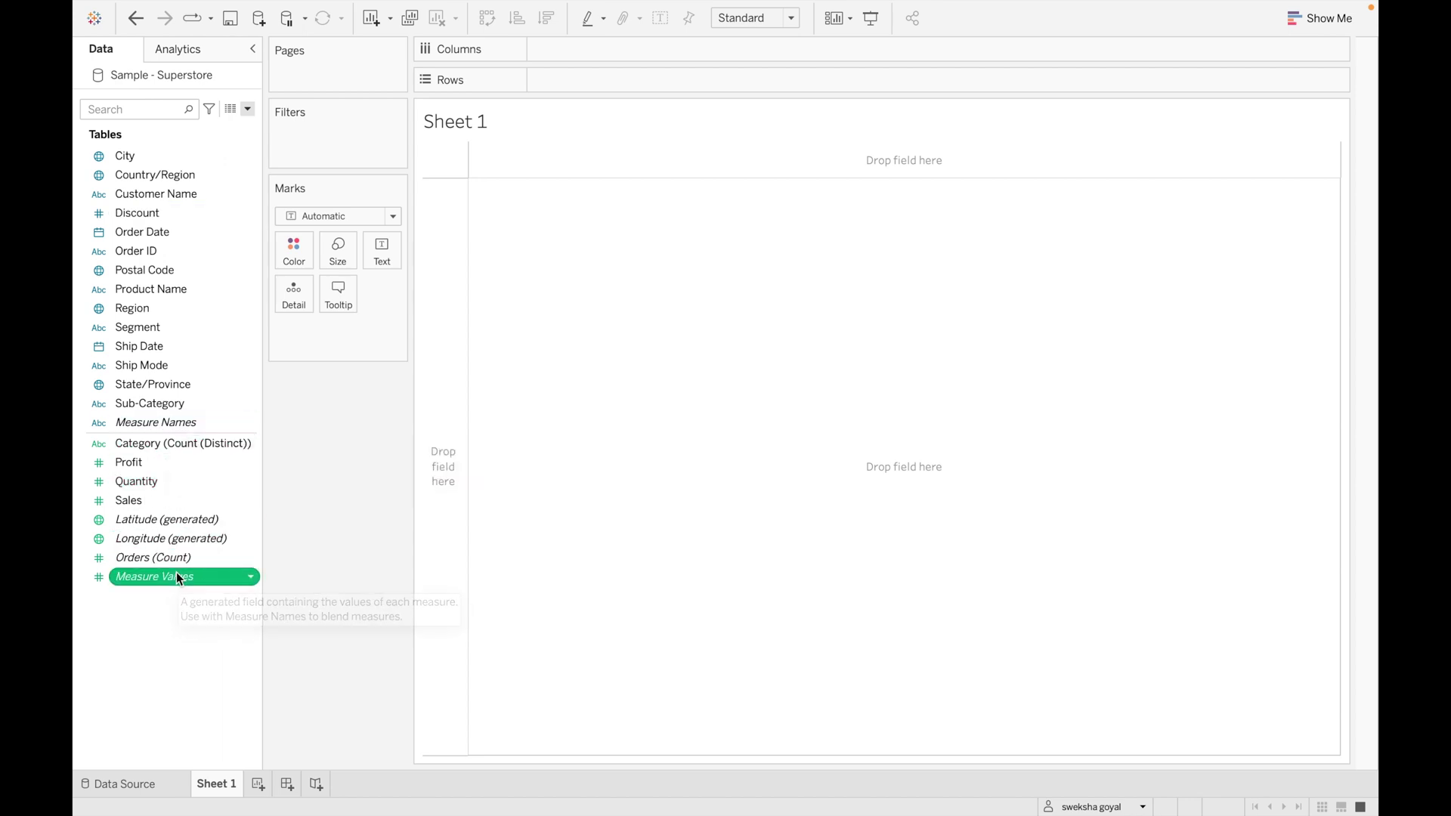
mouse_move(563, 722)
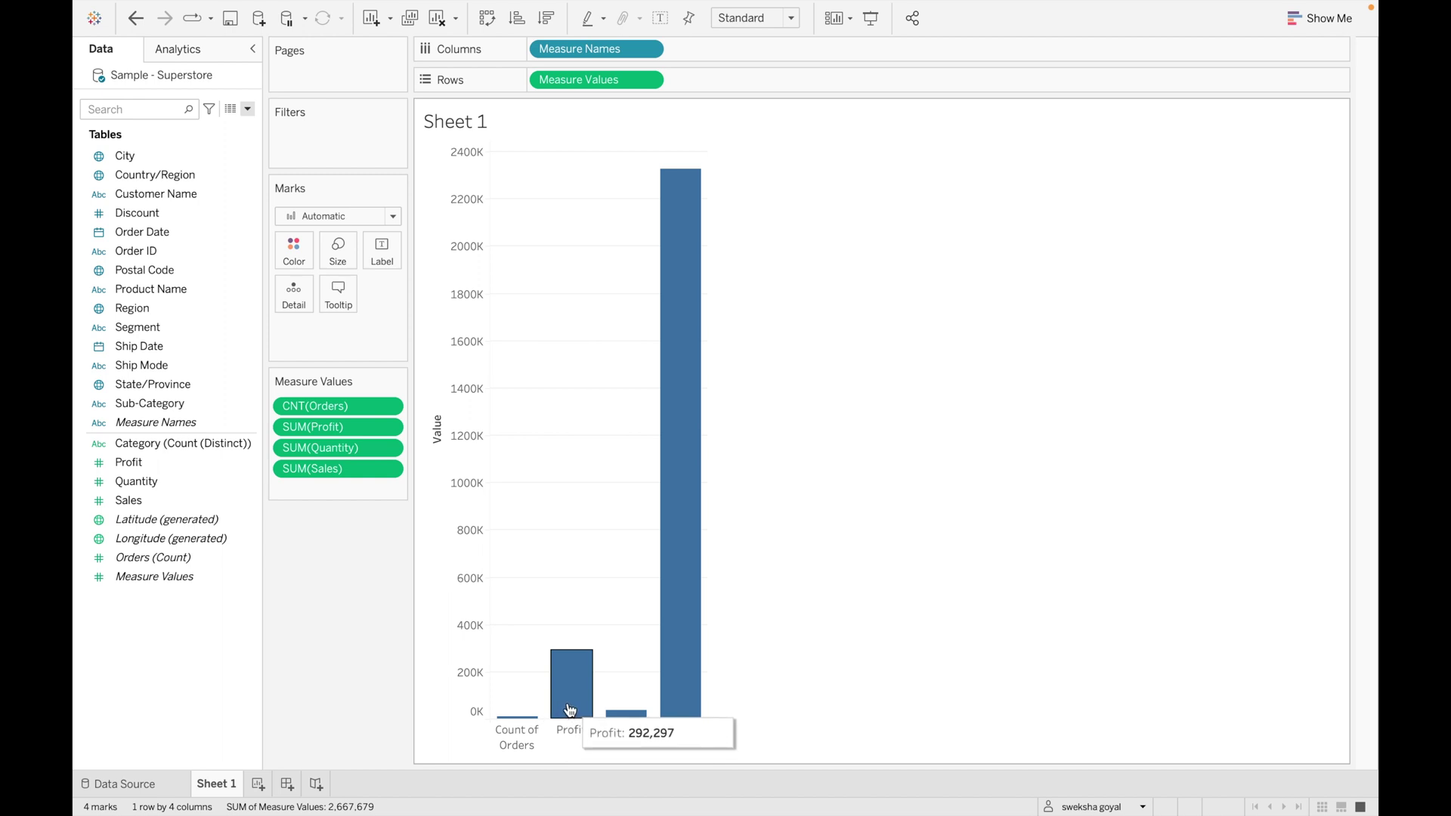
mouse_move(697, 708)
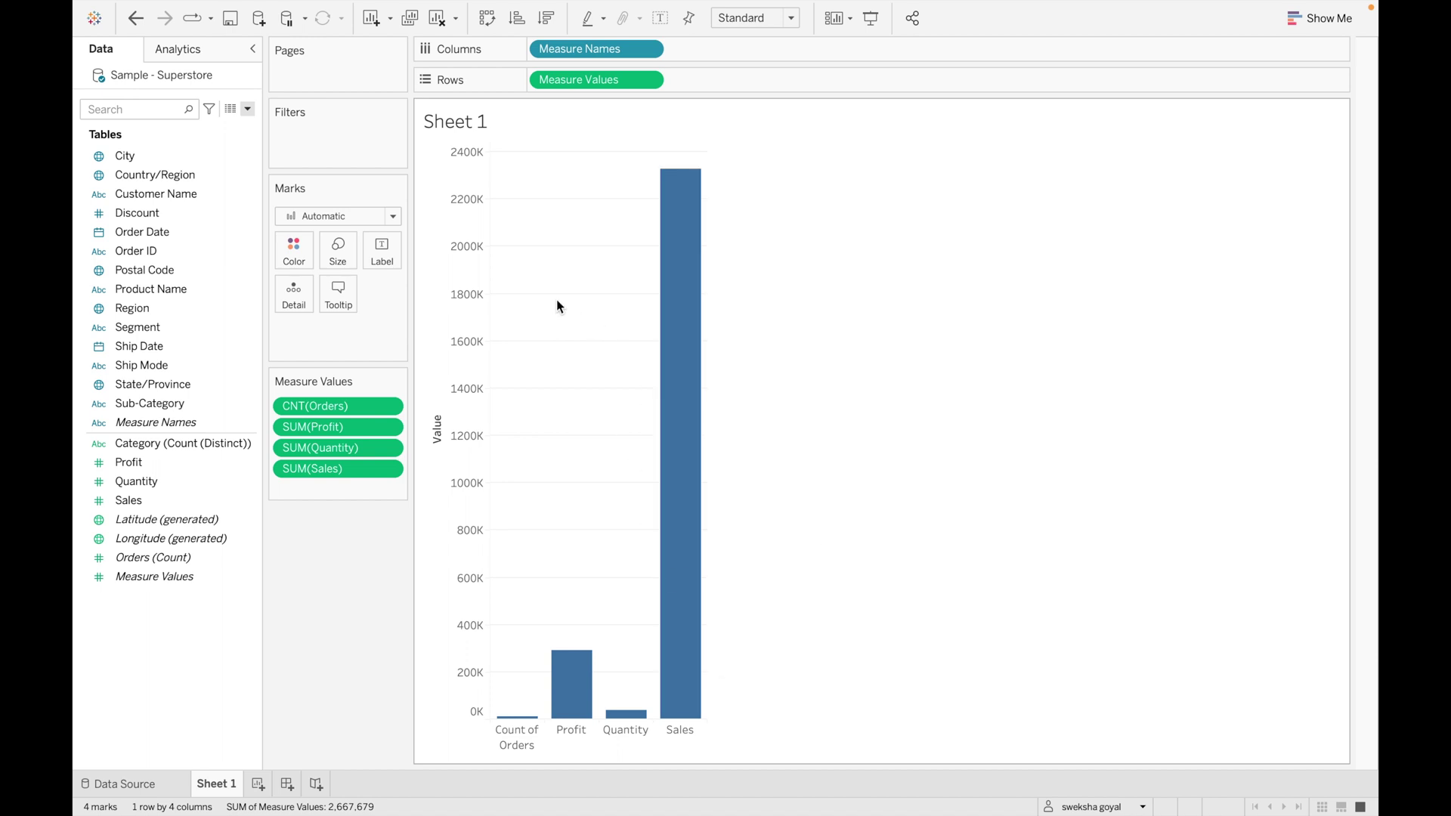
left_click(440, 21)
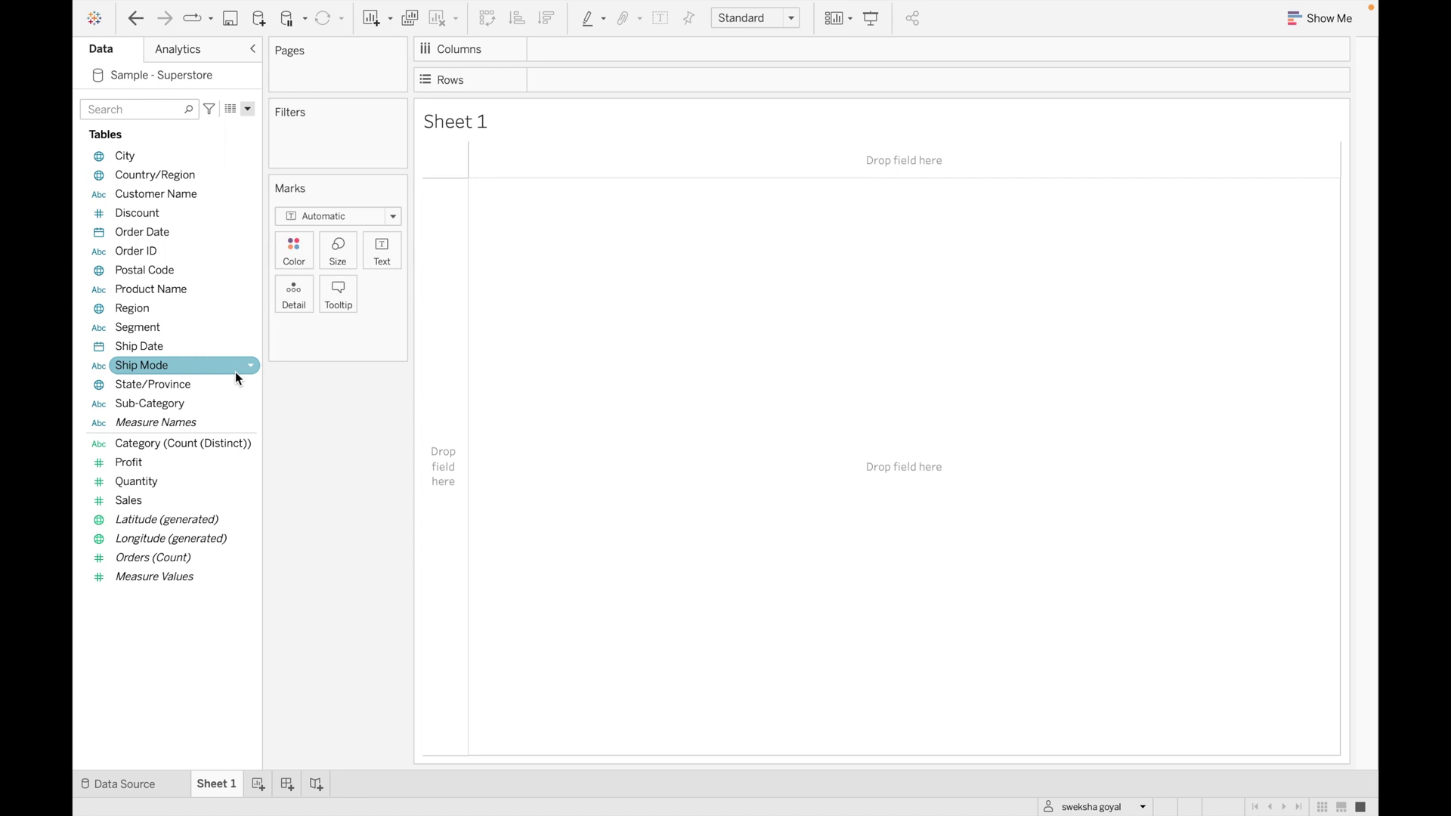
- Undo the Category and Discount field conversions with Ctrl+Z
key("ctrl+z")
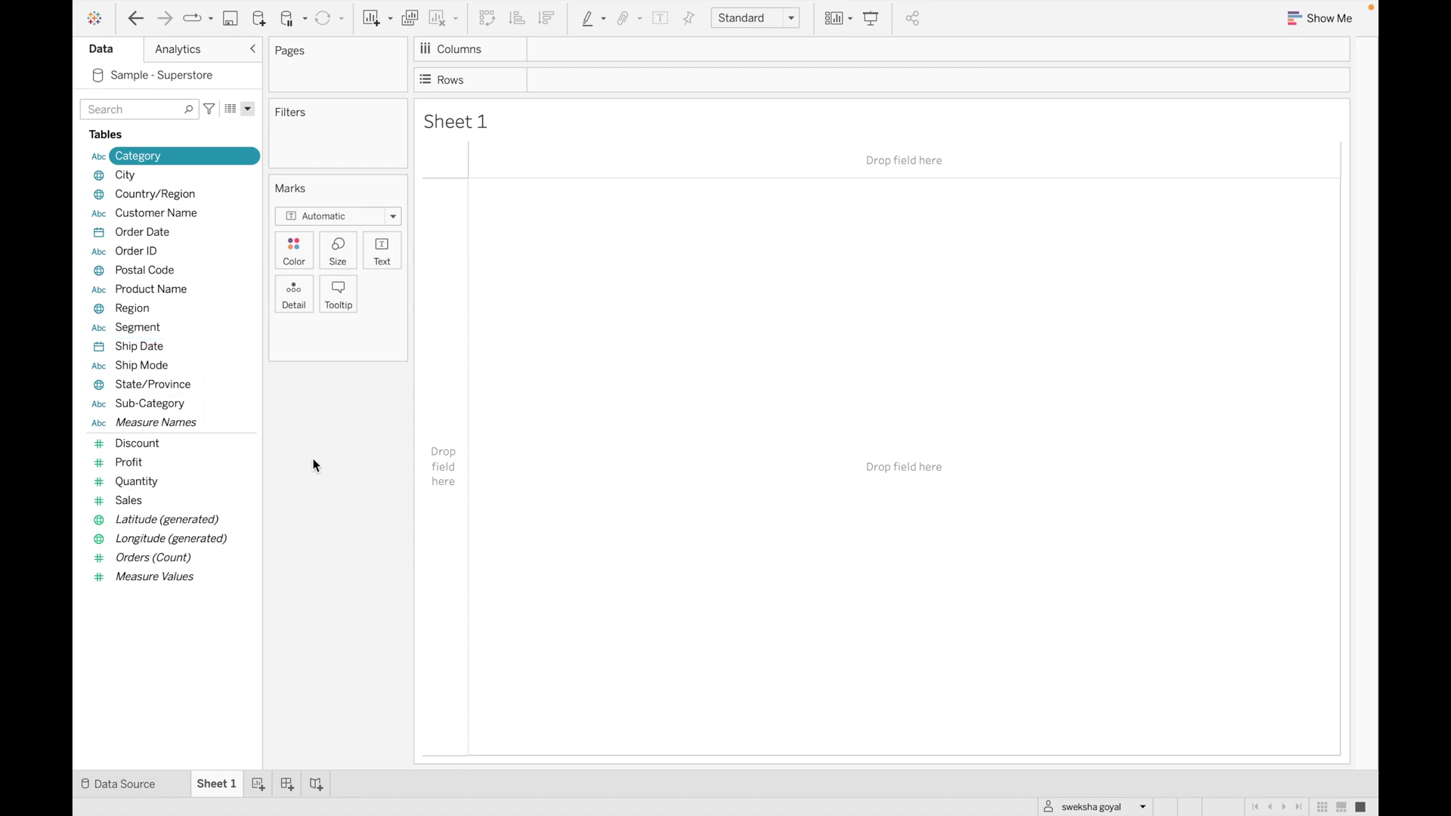
left_click(102, 174, "ctrl")
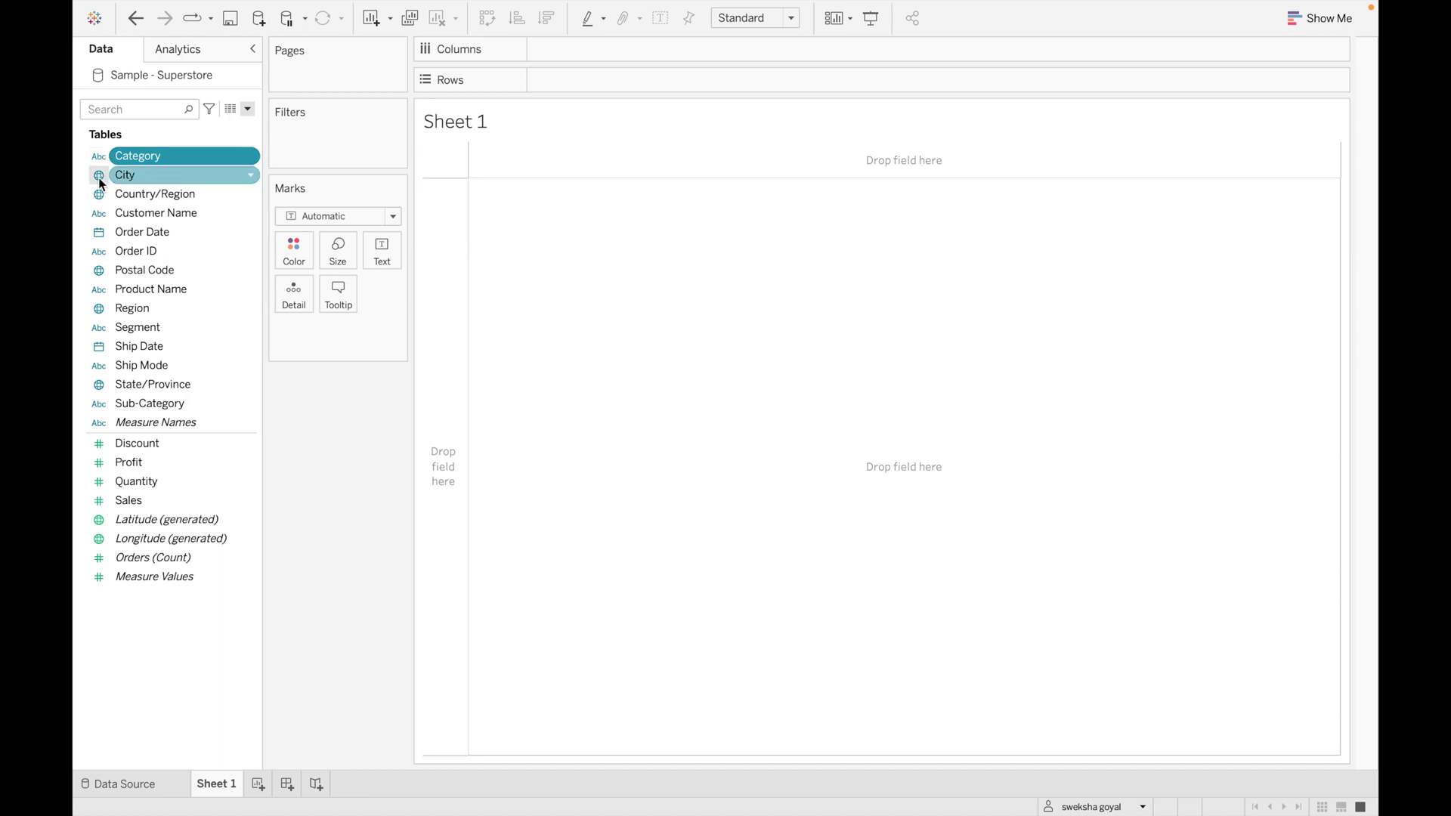
left_click(250, 177)
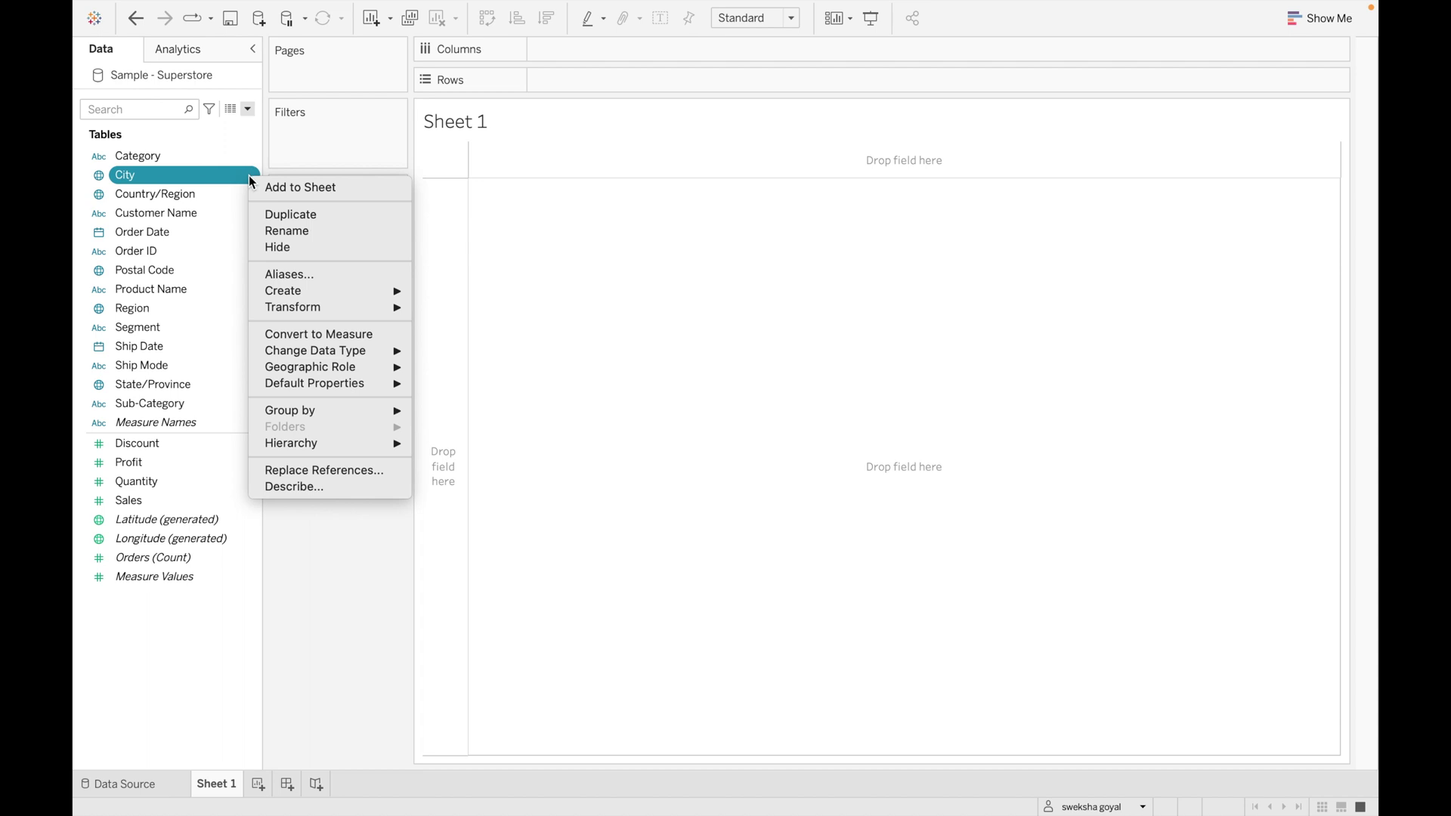
left_click(339, 550)
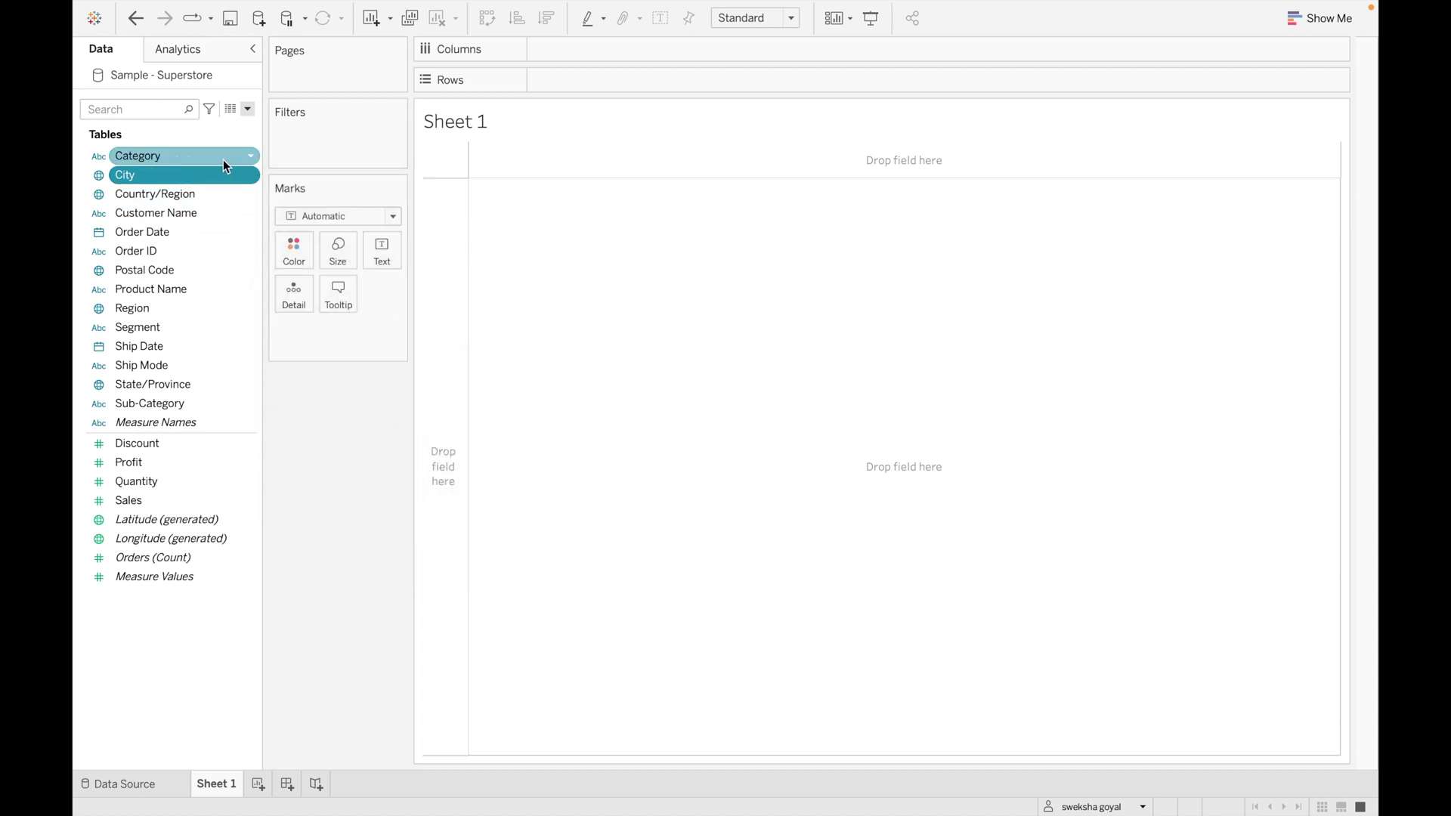
left_click(252, 161)
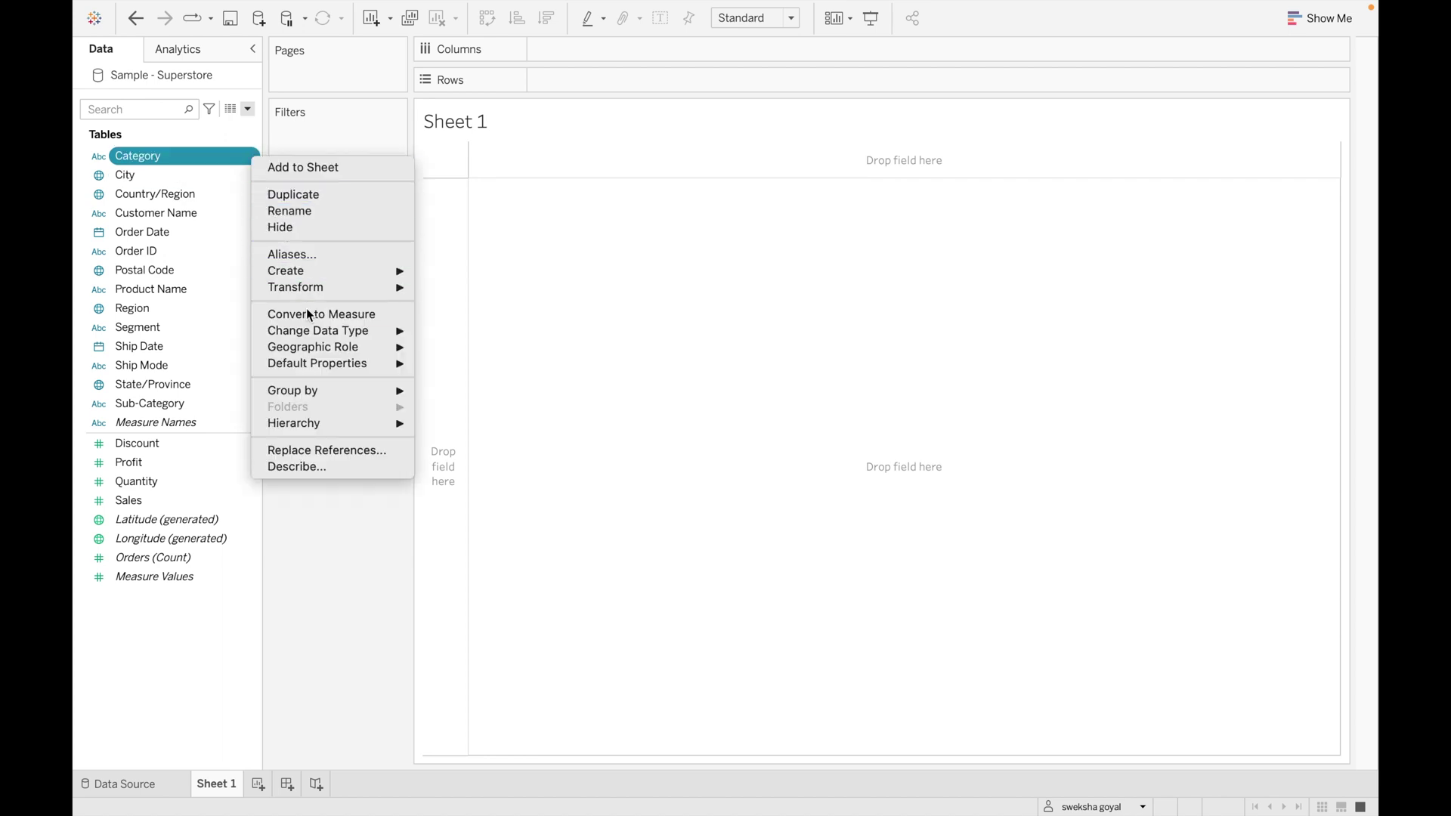
mouse_move(311, 330)
left_click(323, 532)
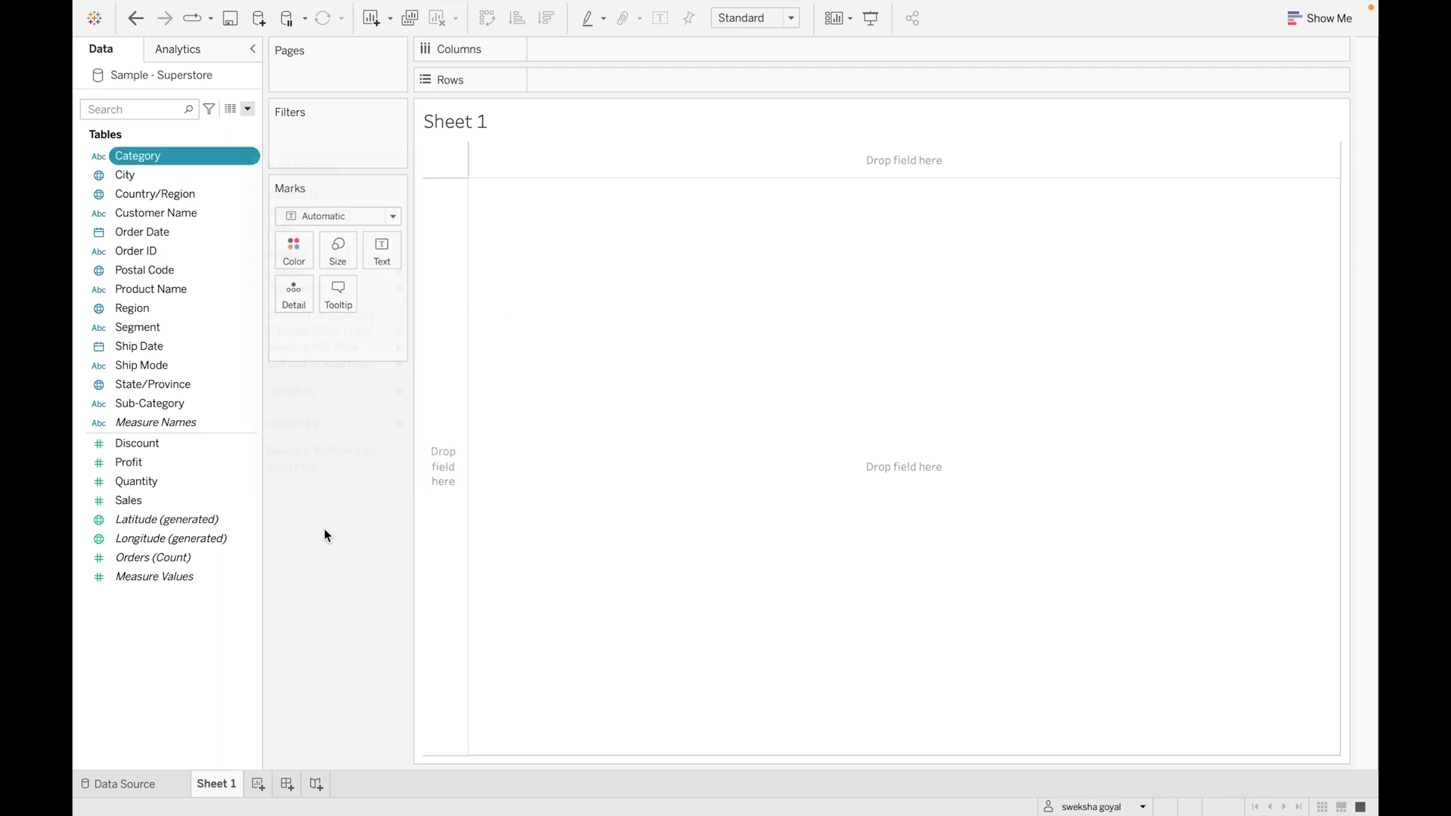
left_click(251, 232)
mouse_move(301, 395)
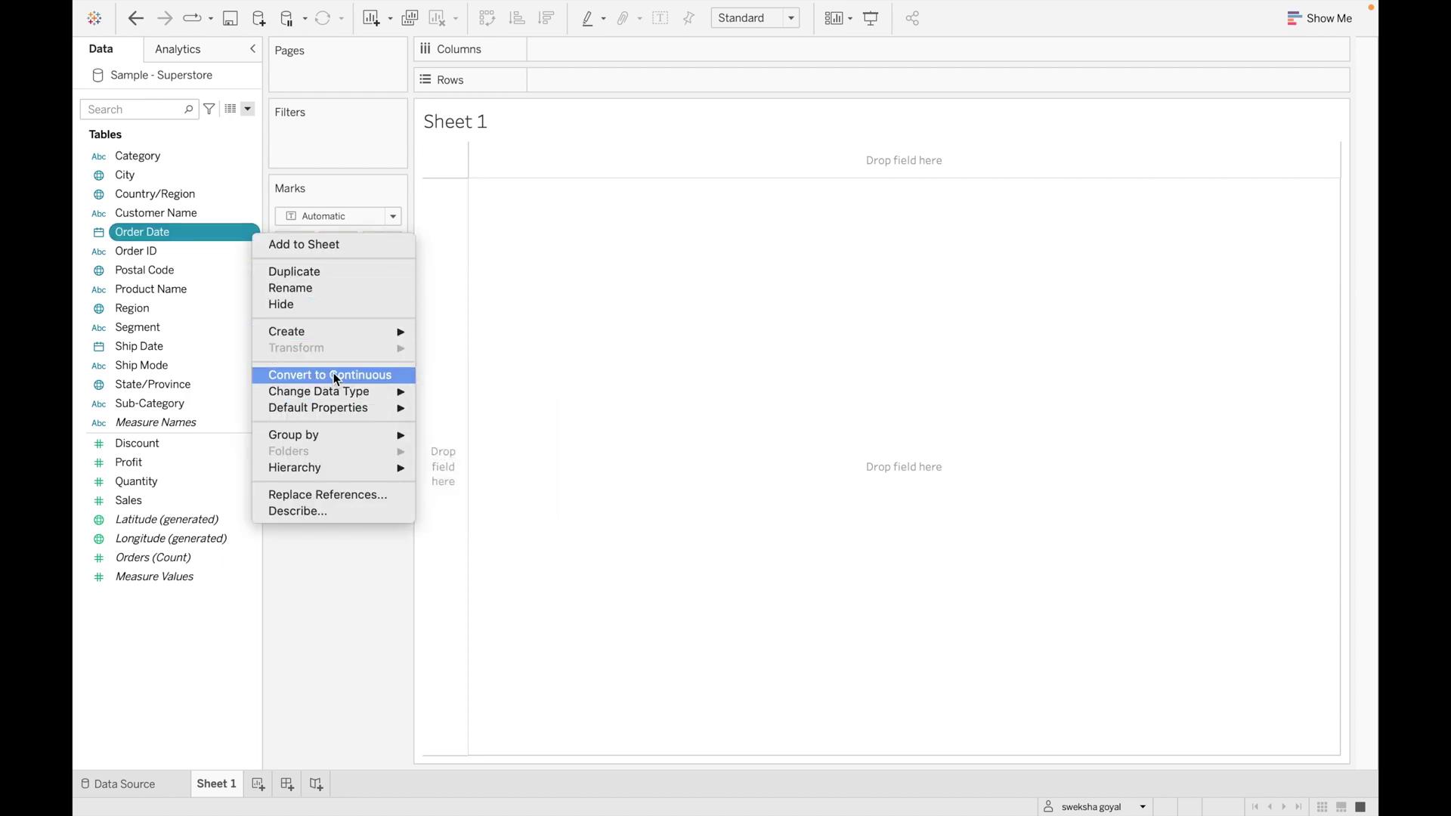
left_click(333, 373)
left_click(251, 345)
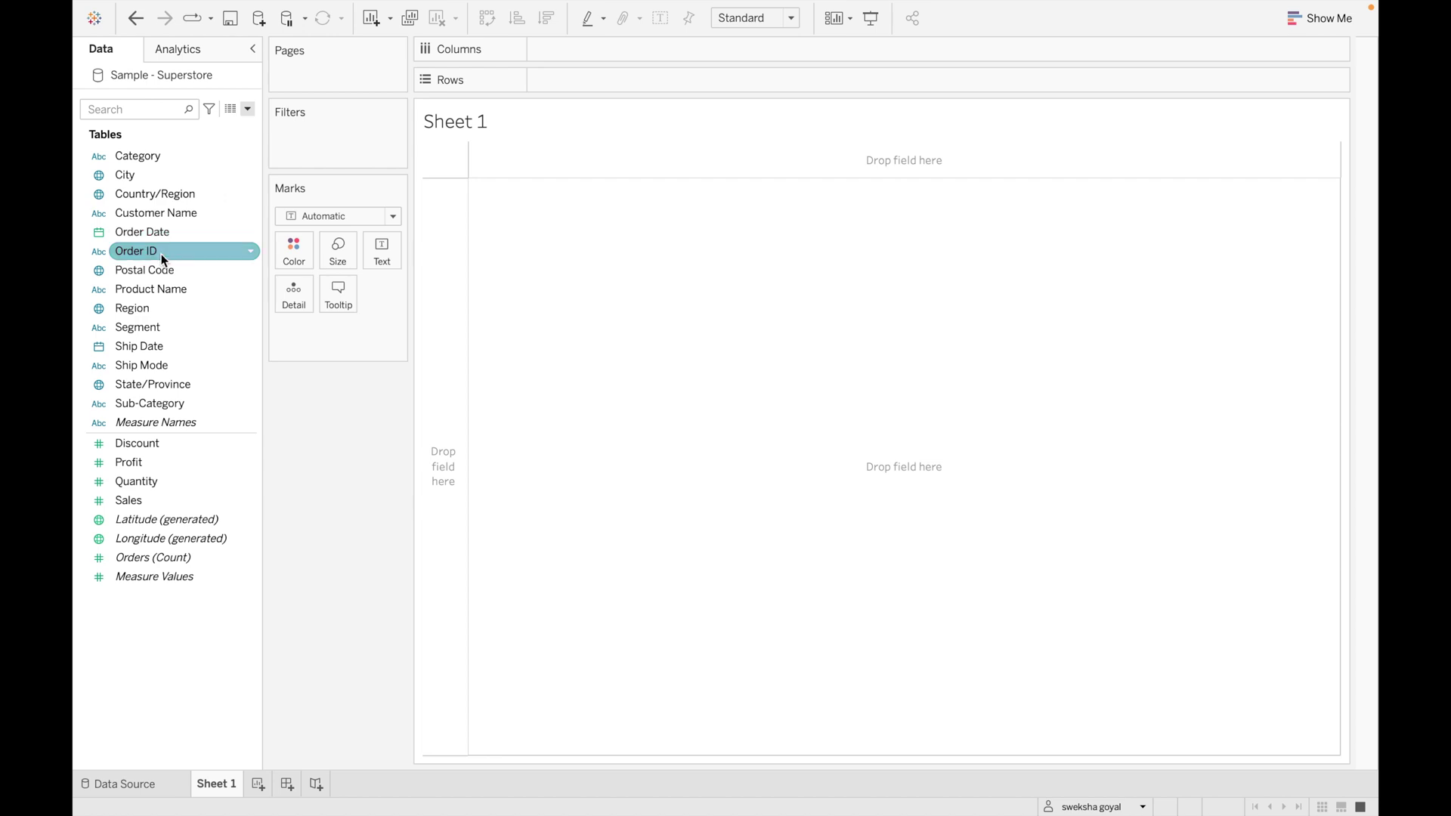
left_click(250, 445)
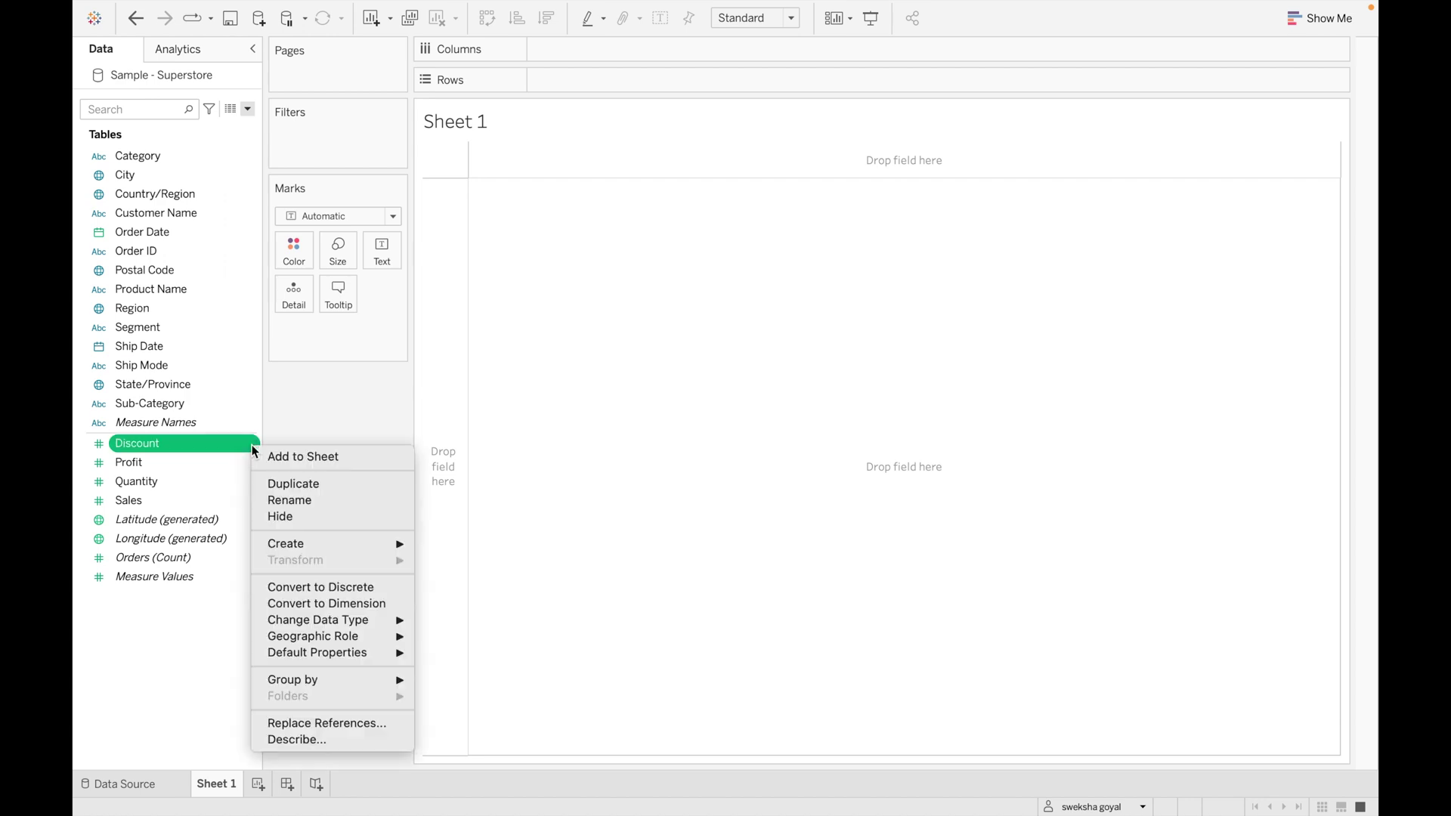
left_click(307, 584)
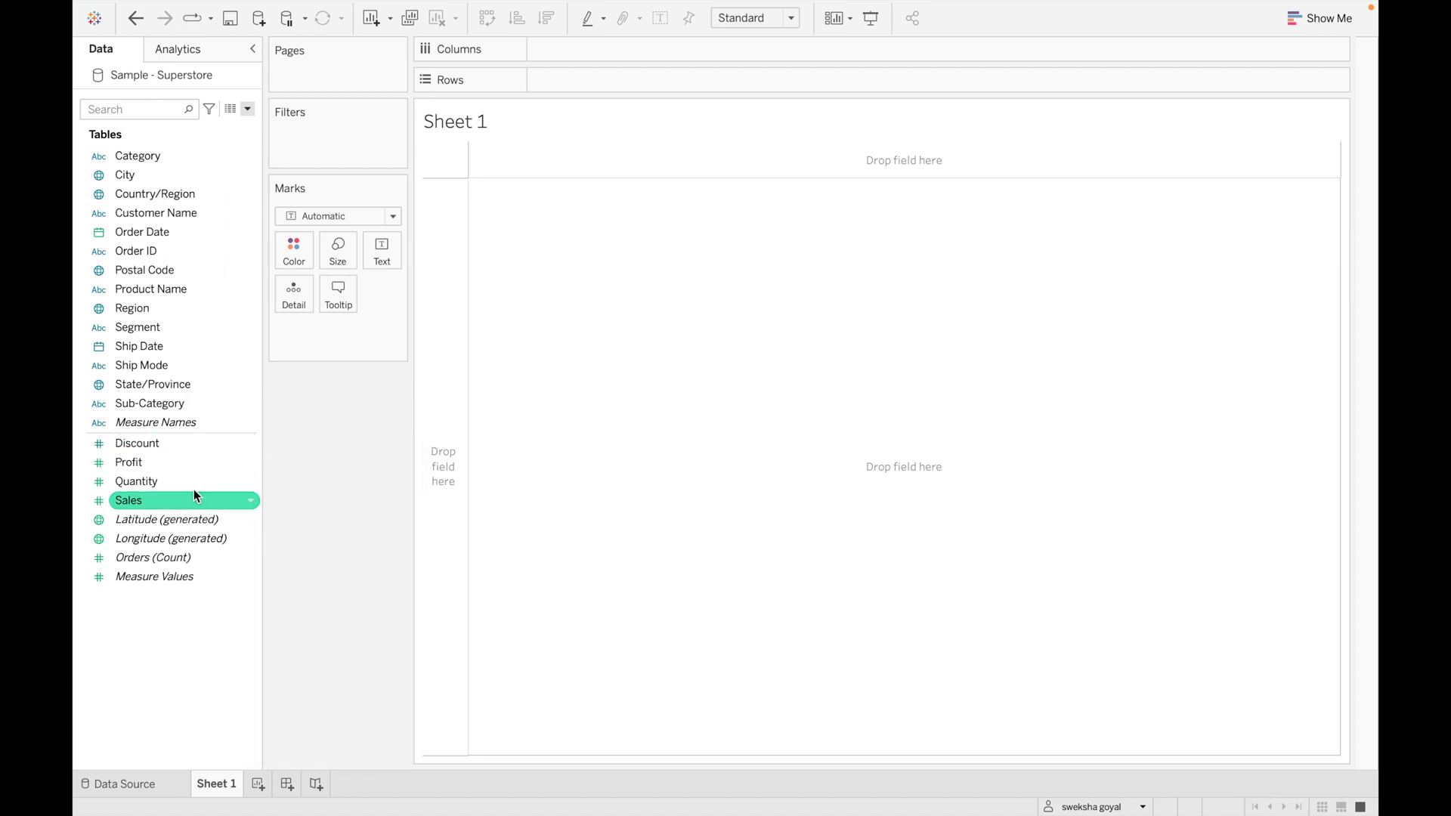
left_click(179, 446)
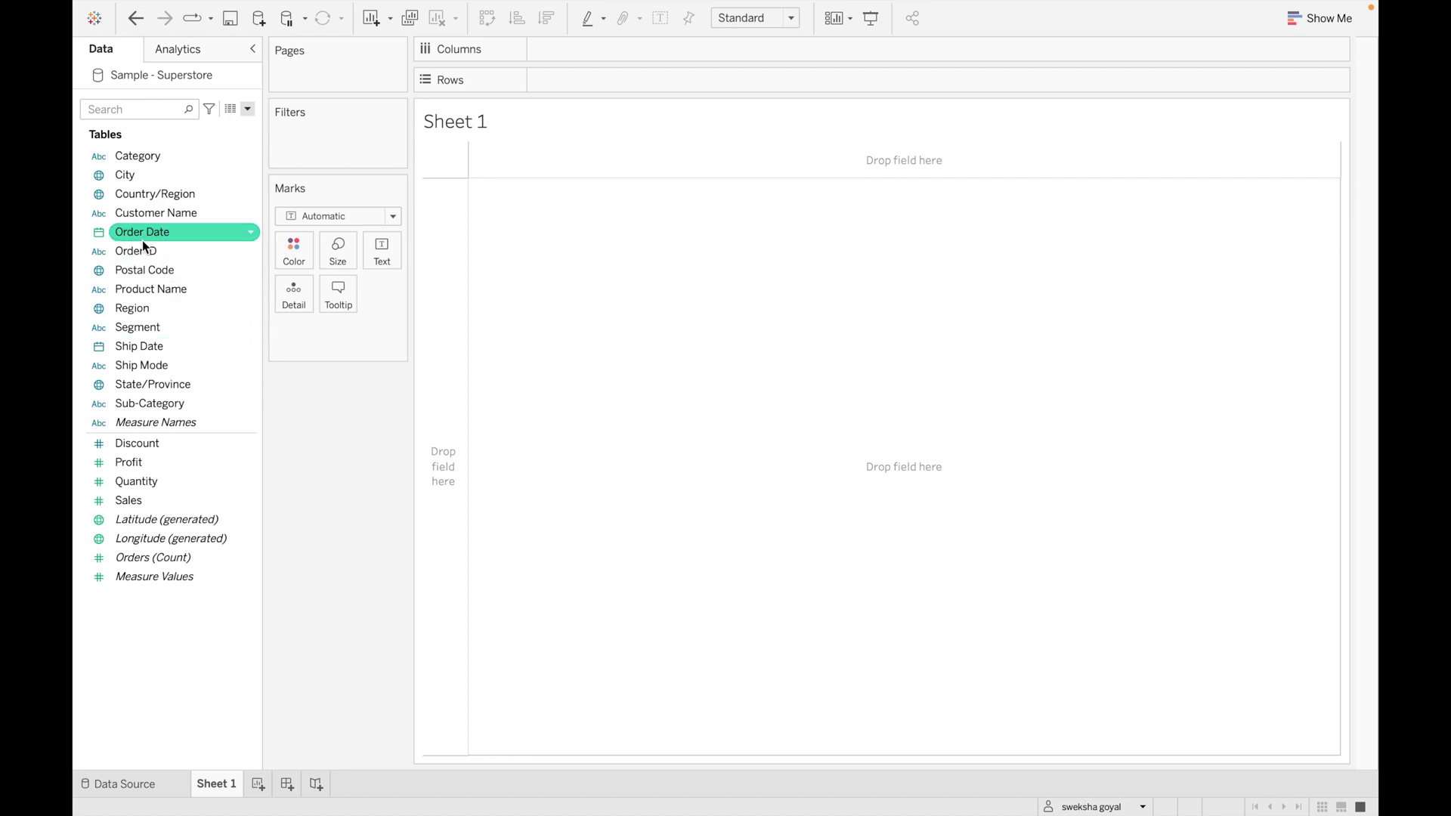
left_click(969, 691)
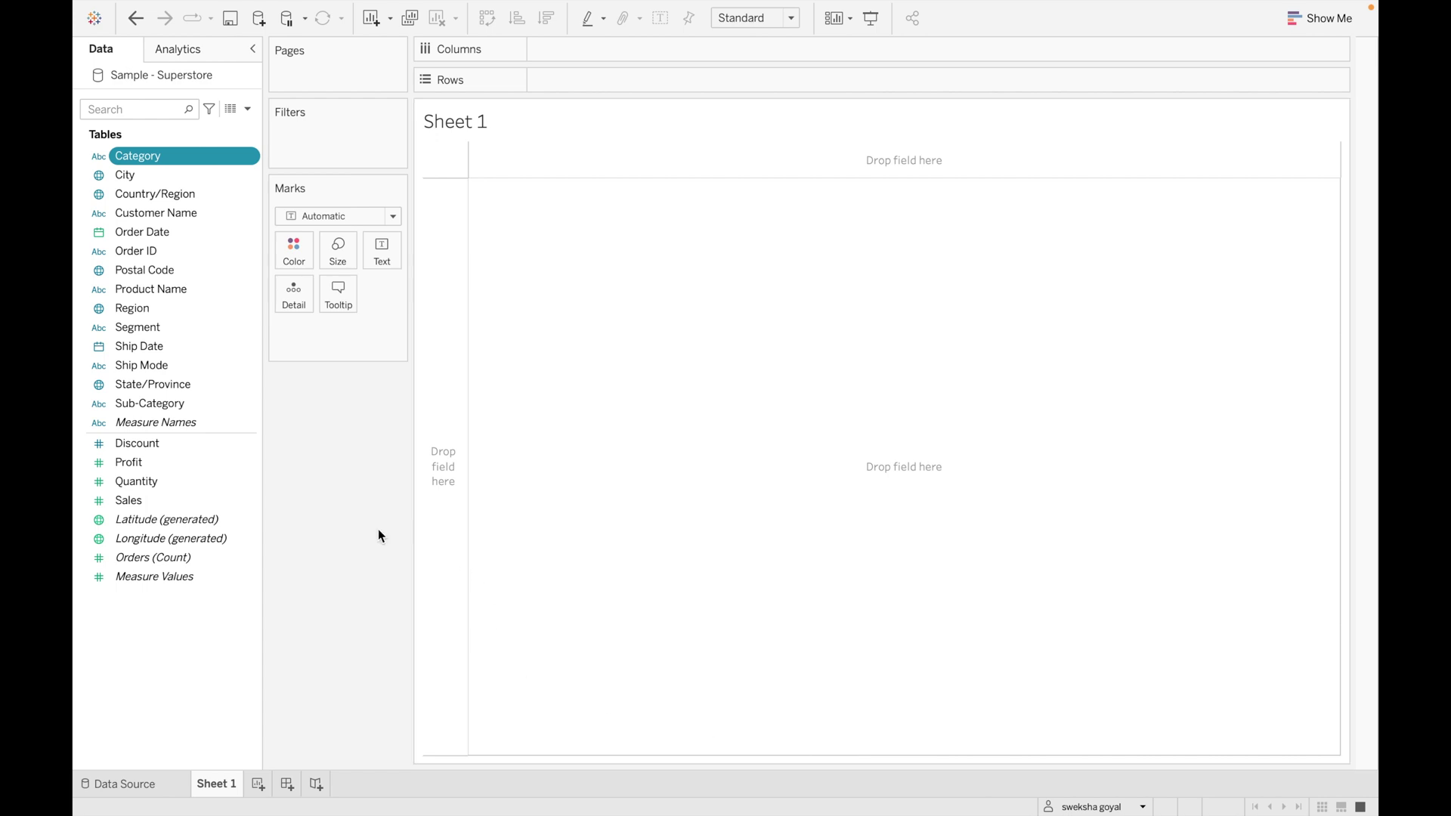
- List the Category values as rows and rename Sheet 1 to 'Dimension'
double_click(195, 157)
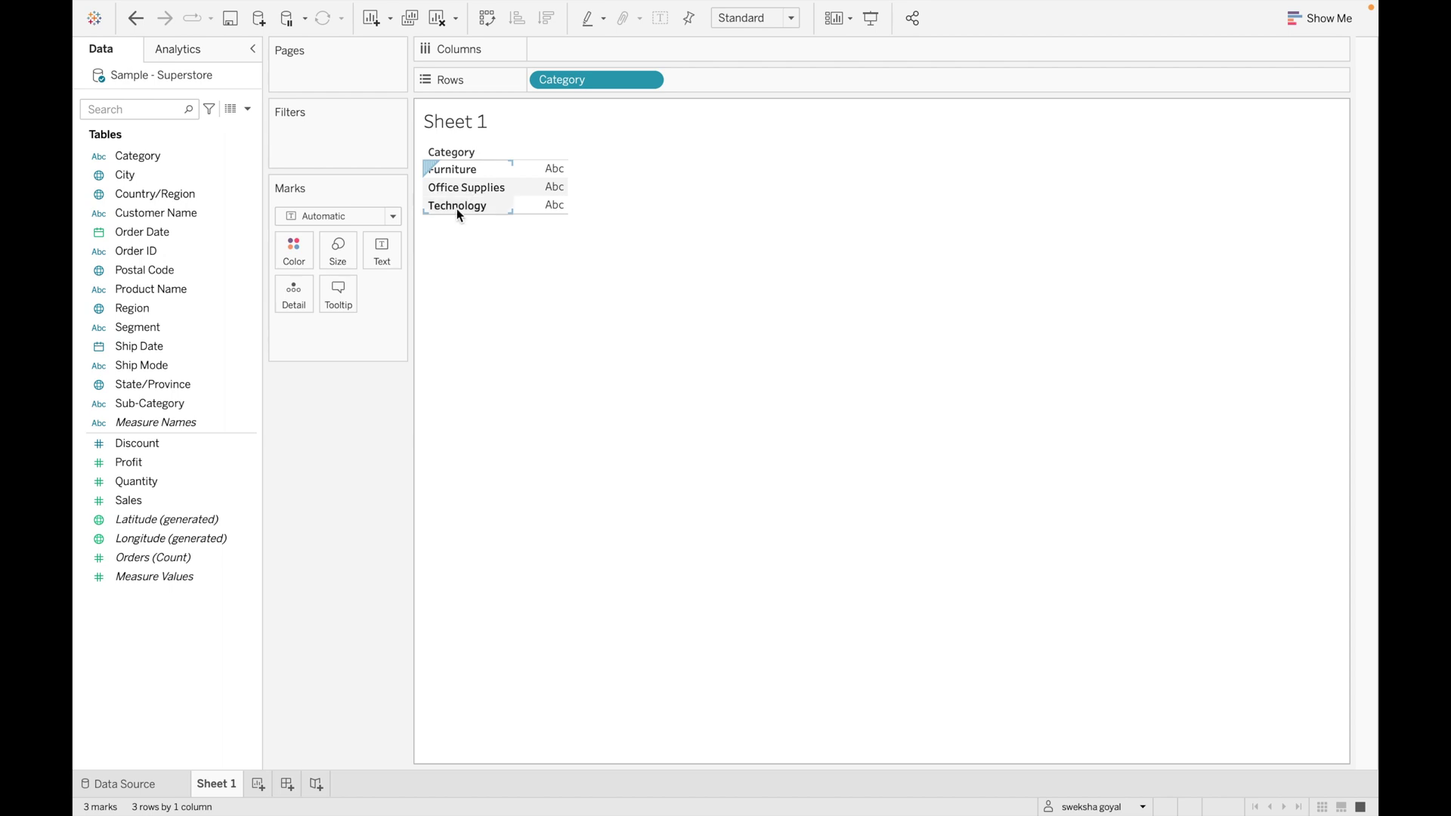
double_click(221, 783)
type("D")
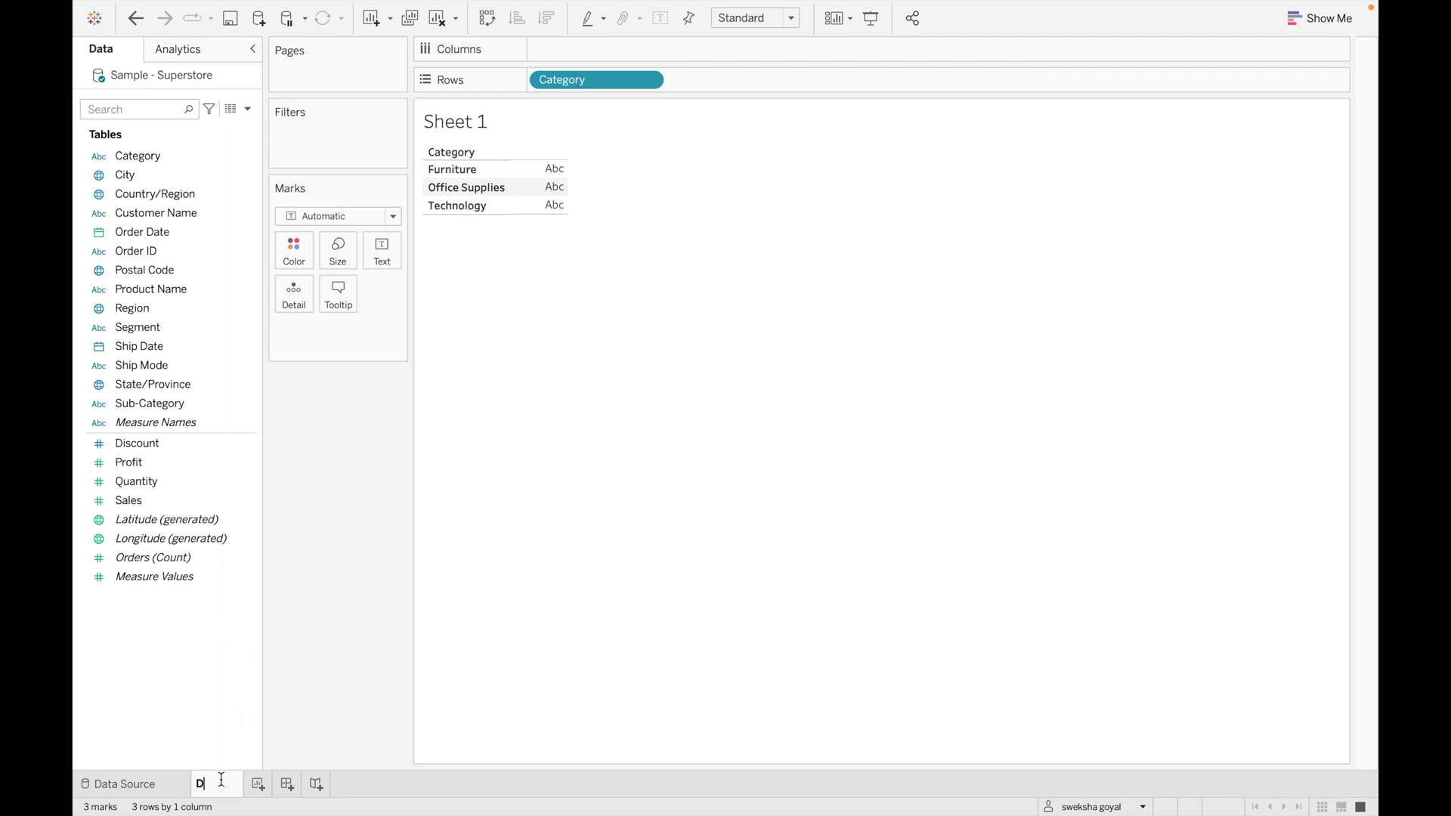
type("imension")
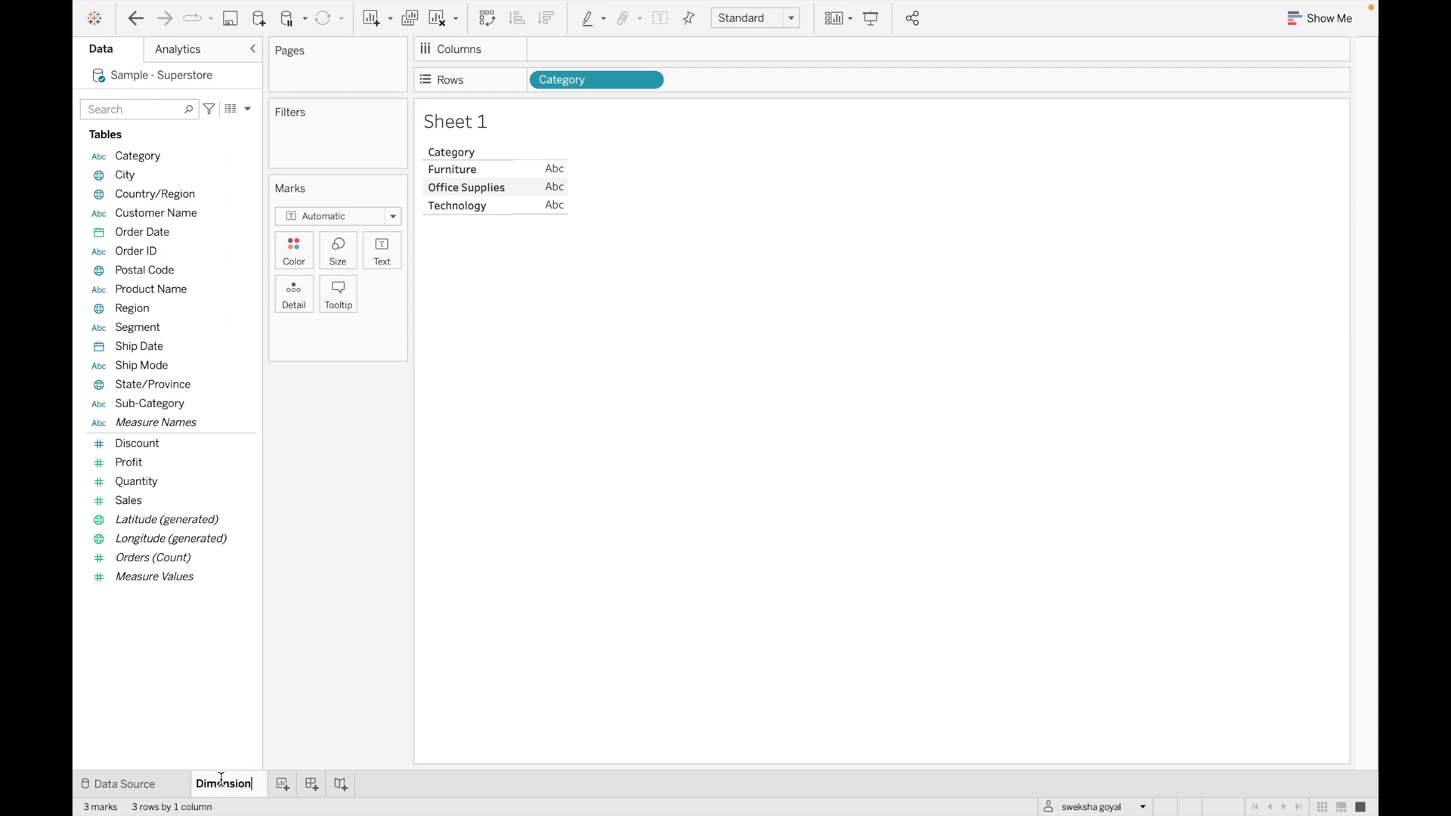
key("Return")
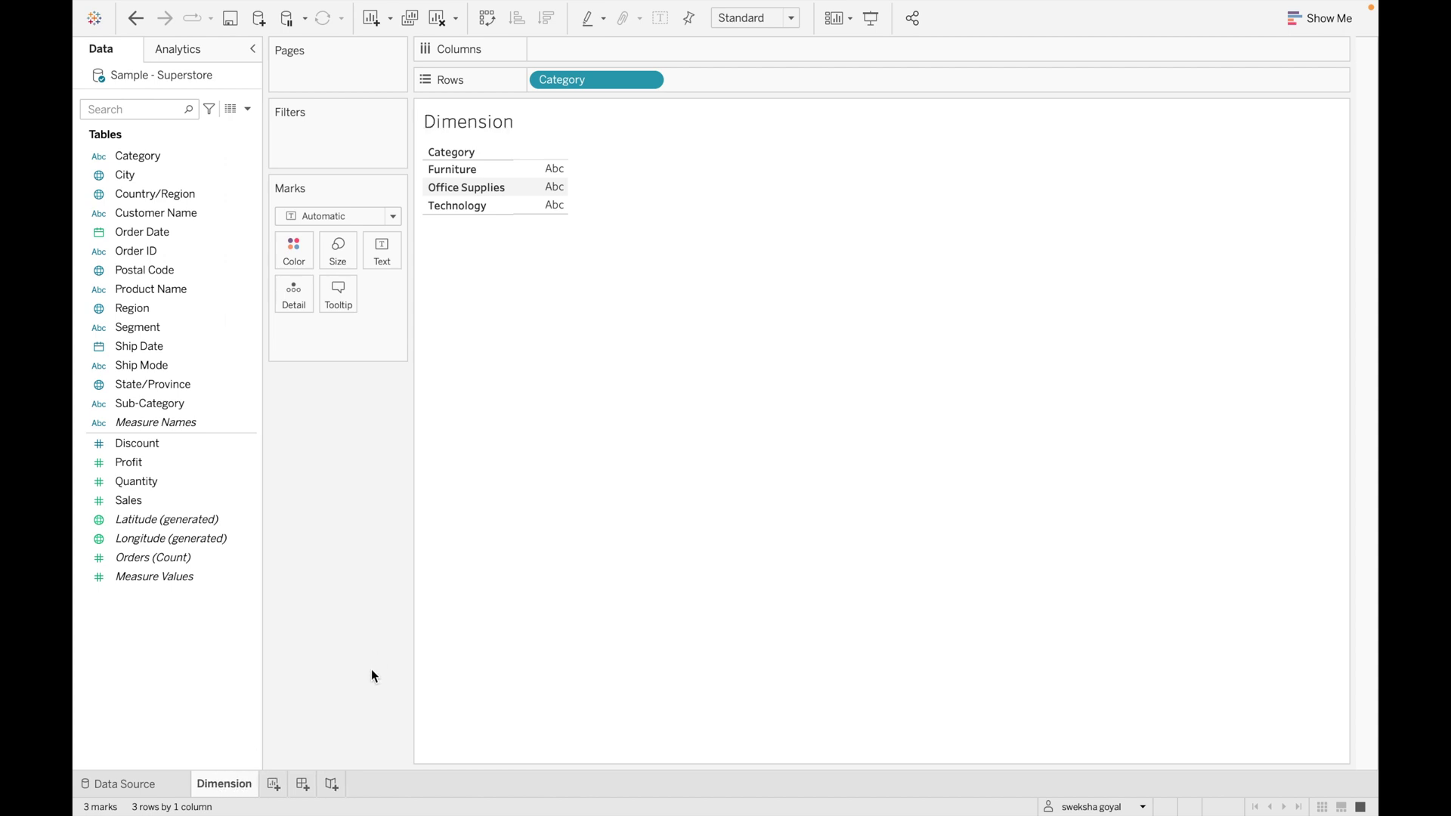
- Add a new worksheet and start renaming it, typing 'Measurte'
left_click(281, 785)
double_click(292, 784)
key("BackSpace")
type("Measurte")
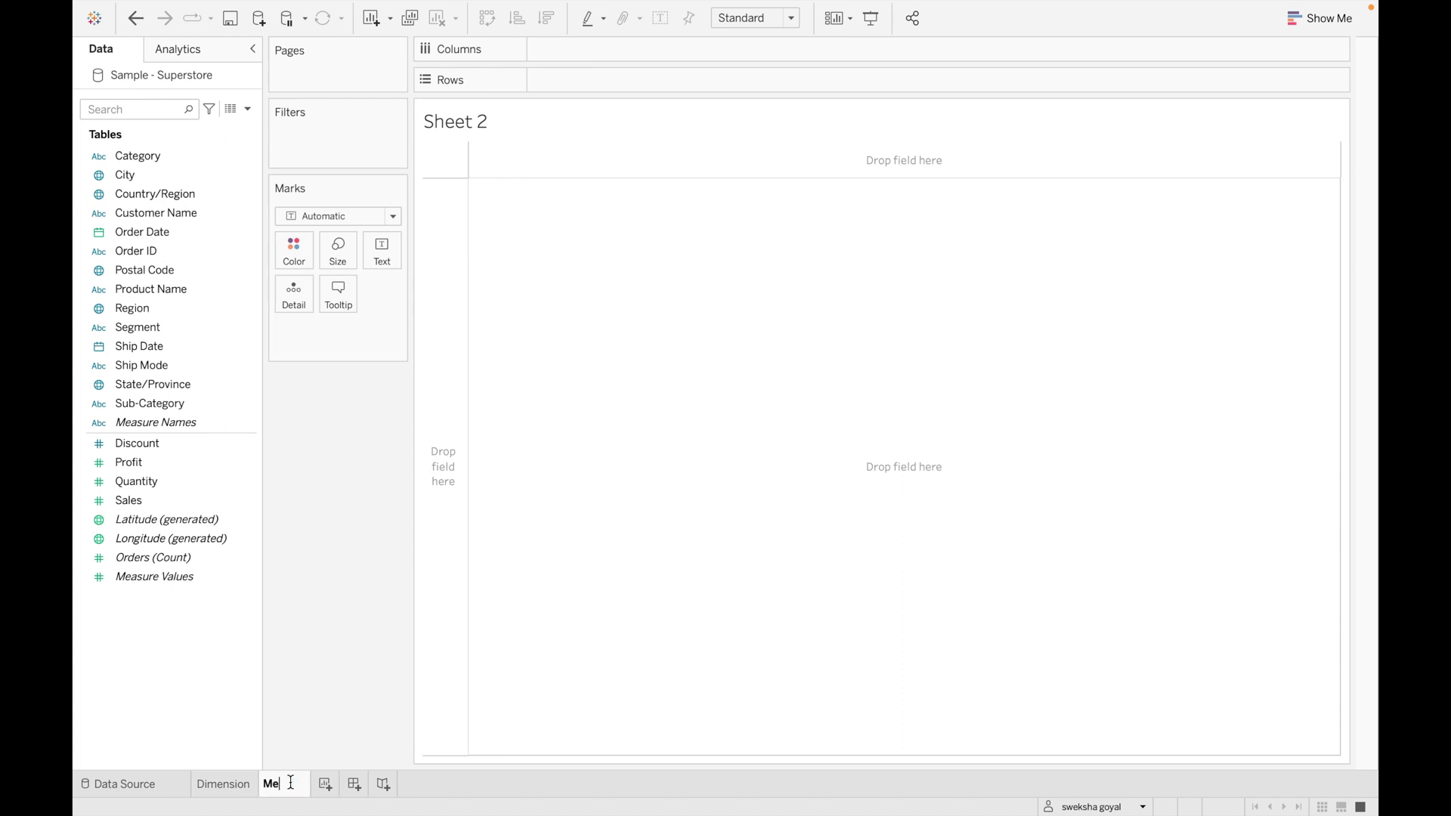
- Fix the typo so the second sheet is named 'Measure'
key("BackSpace")
key("BackSpace")
type("e")
key("Return")
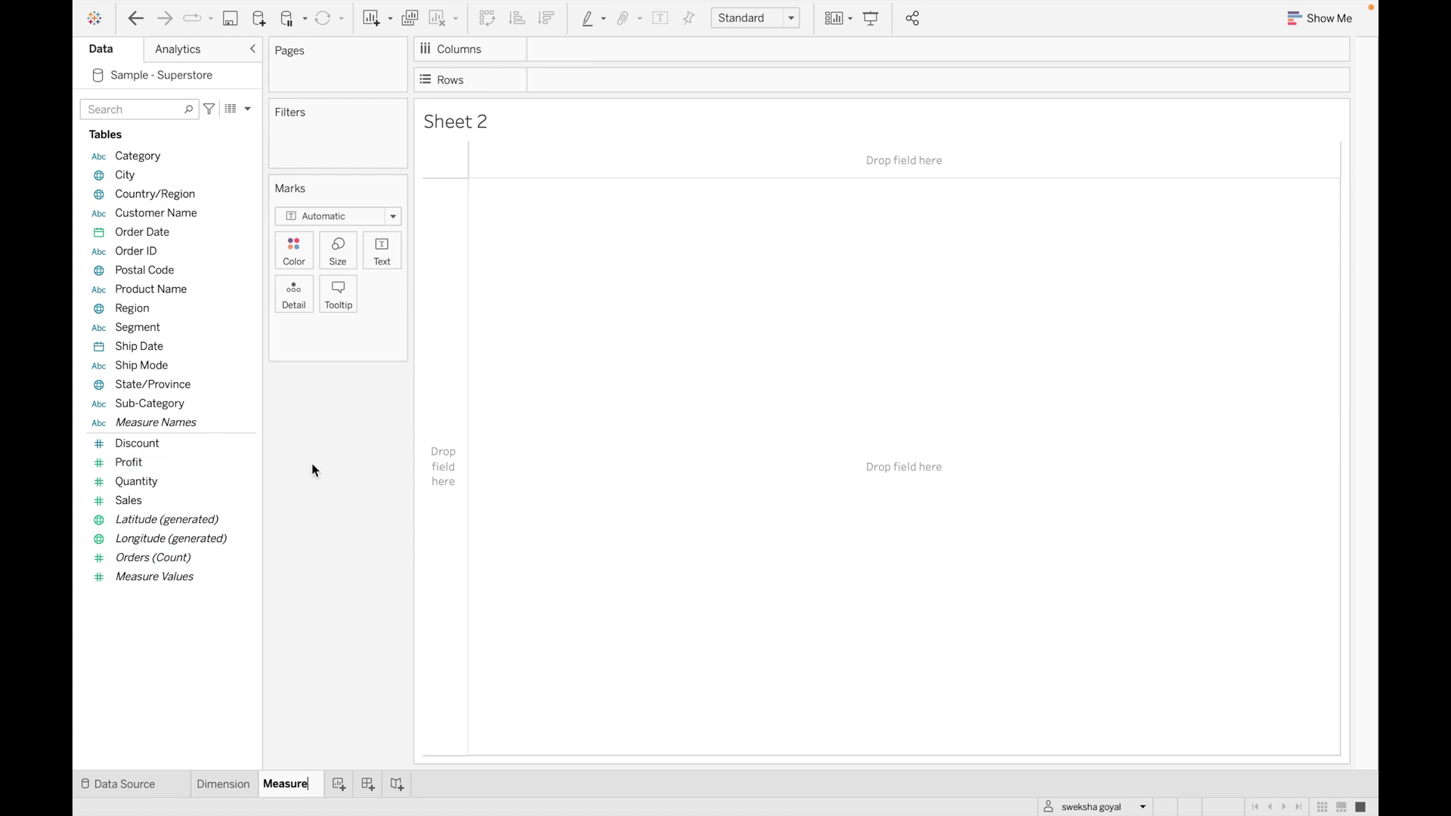
- Show SUM(Profit) on Rows as a single bar, then add a new worksheet
double_click(194, 465)
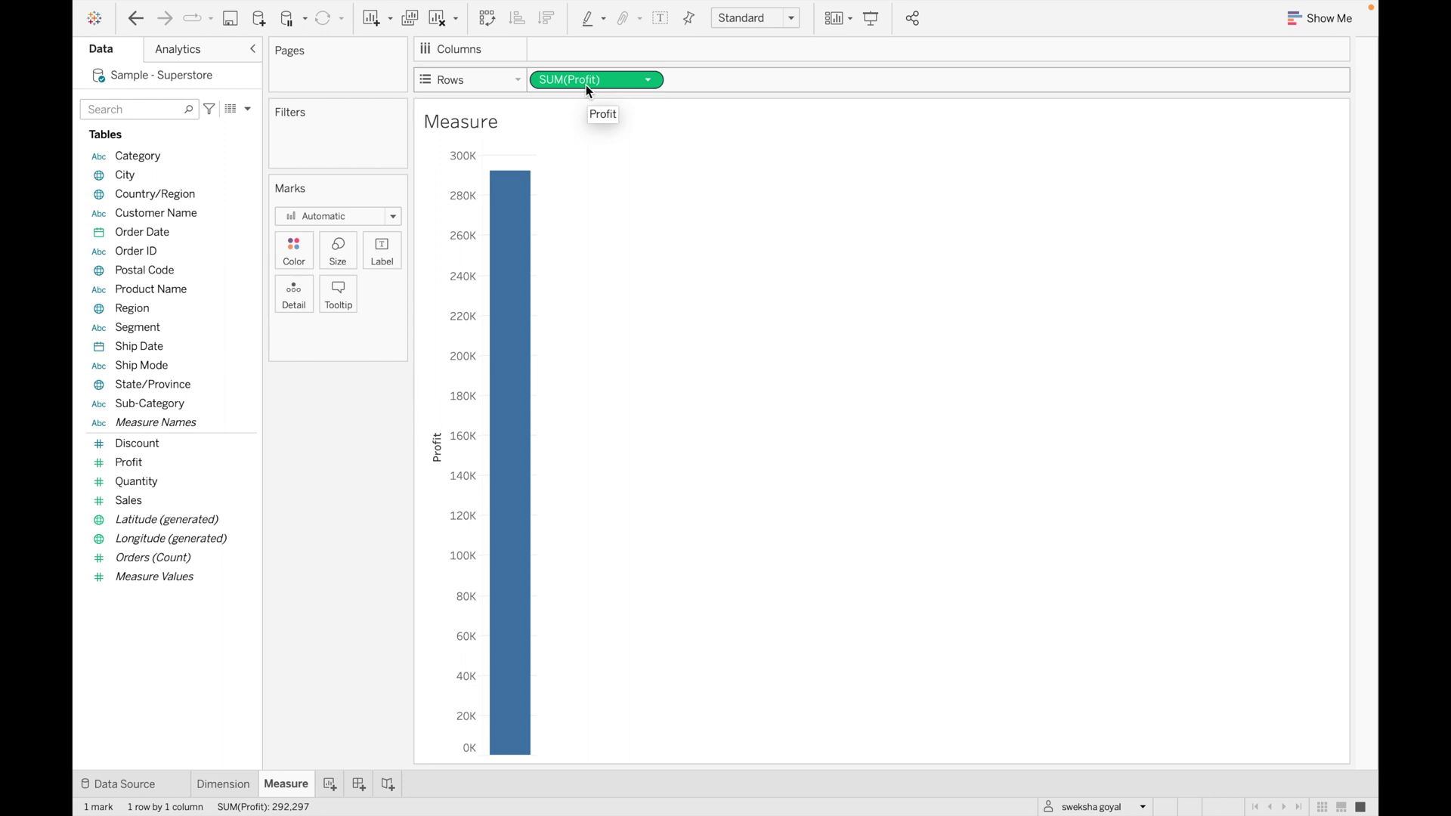
mouse_move(507, 334)
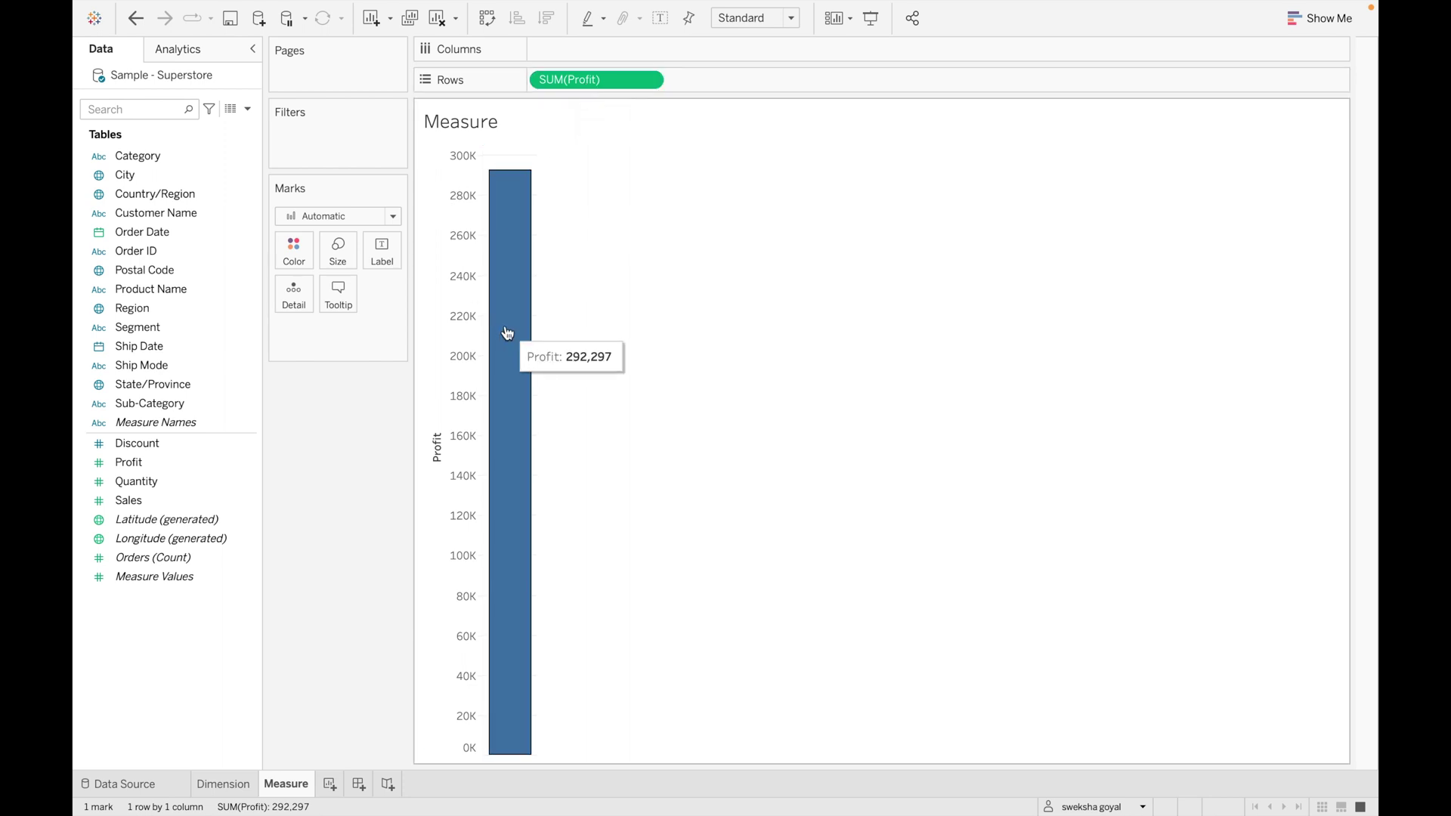
left_click(330, 784)
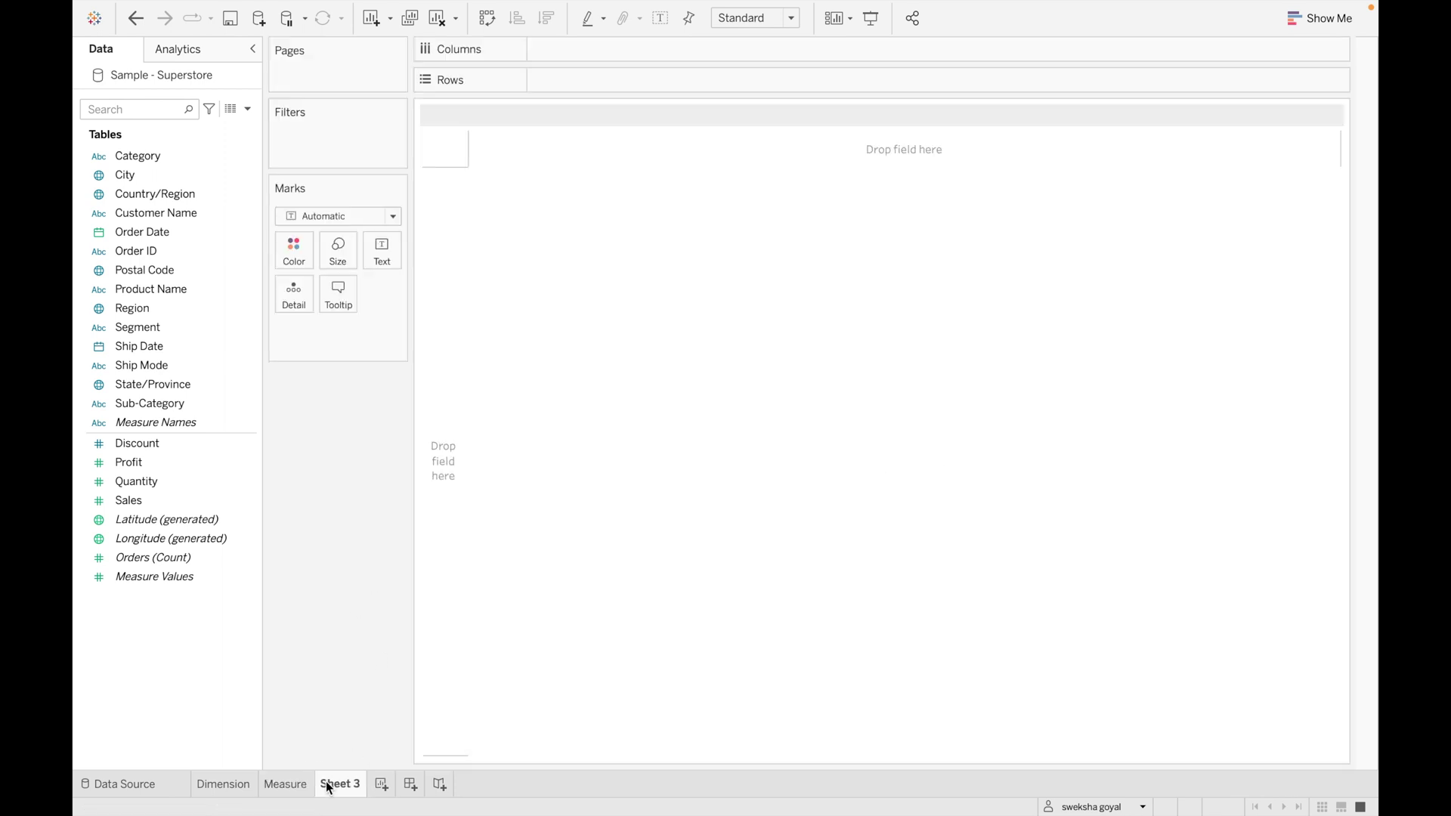
- Chart SUM(Profit) by Category as horizontal bars for Furniture, Office Supplies and Technology
double_click(152, 157)
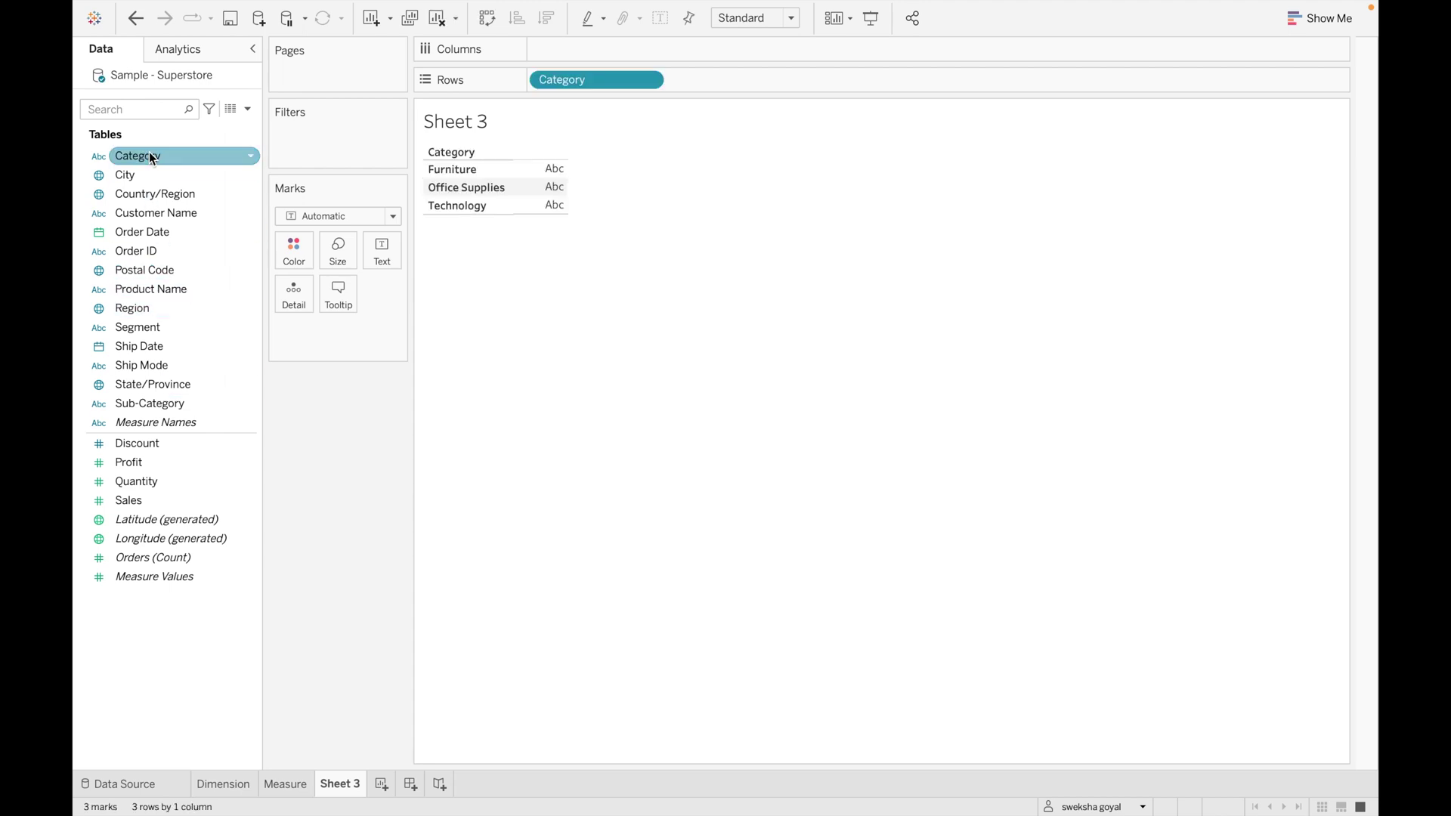
double_click(168, 463)
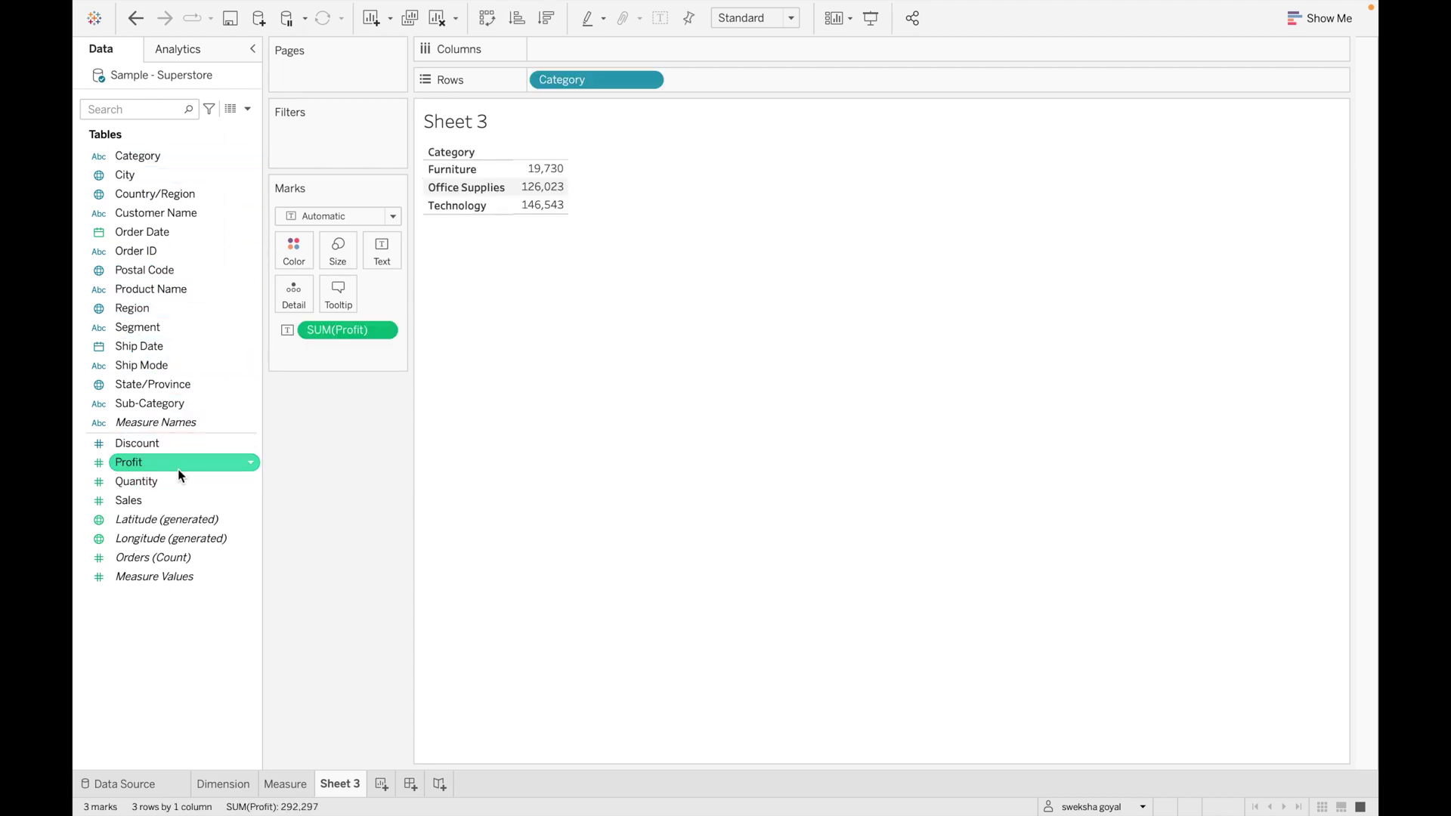
left_click(1299, 19)
left_click(1247, 155)
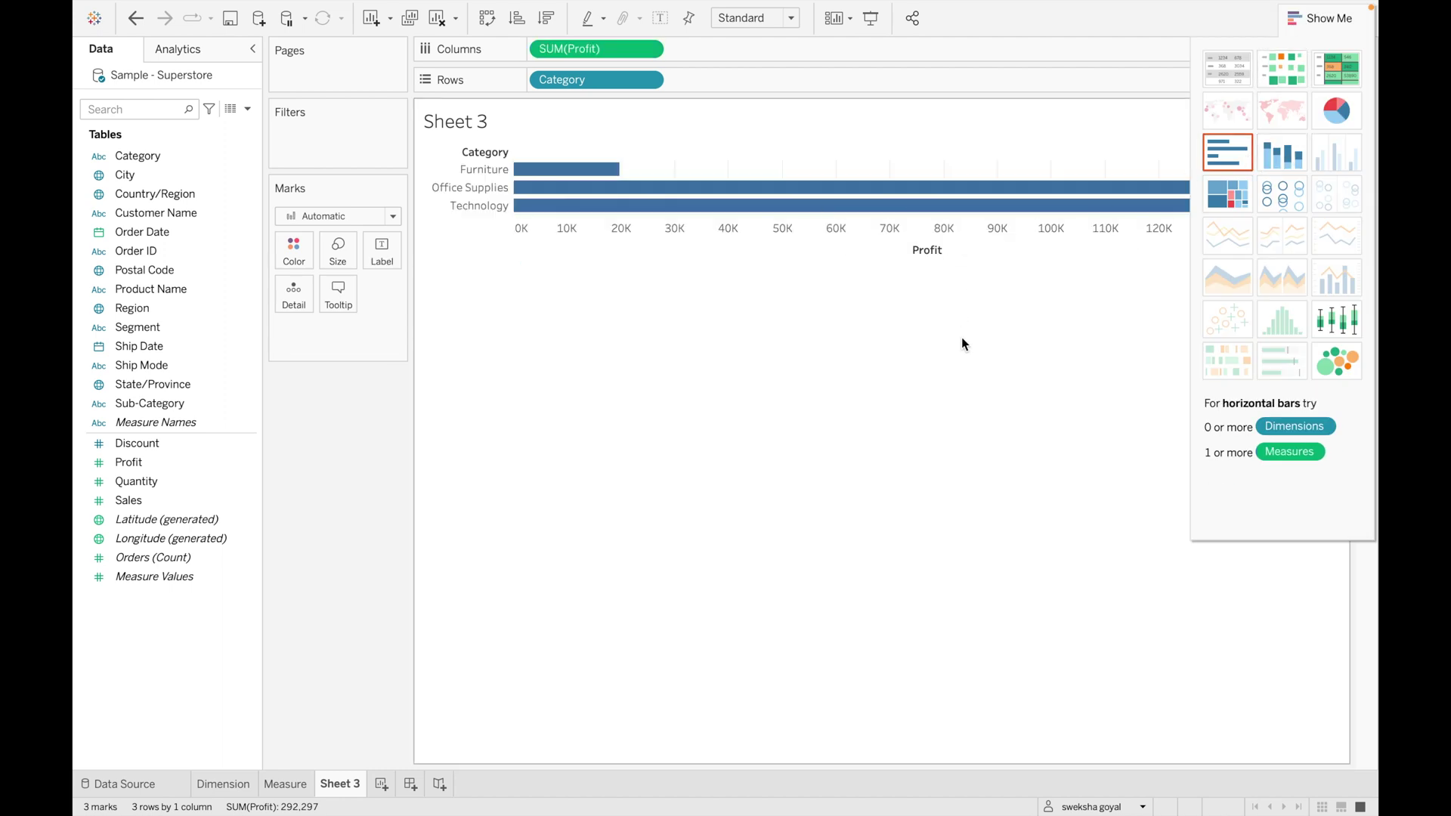
left_click(1315, 19)
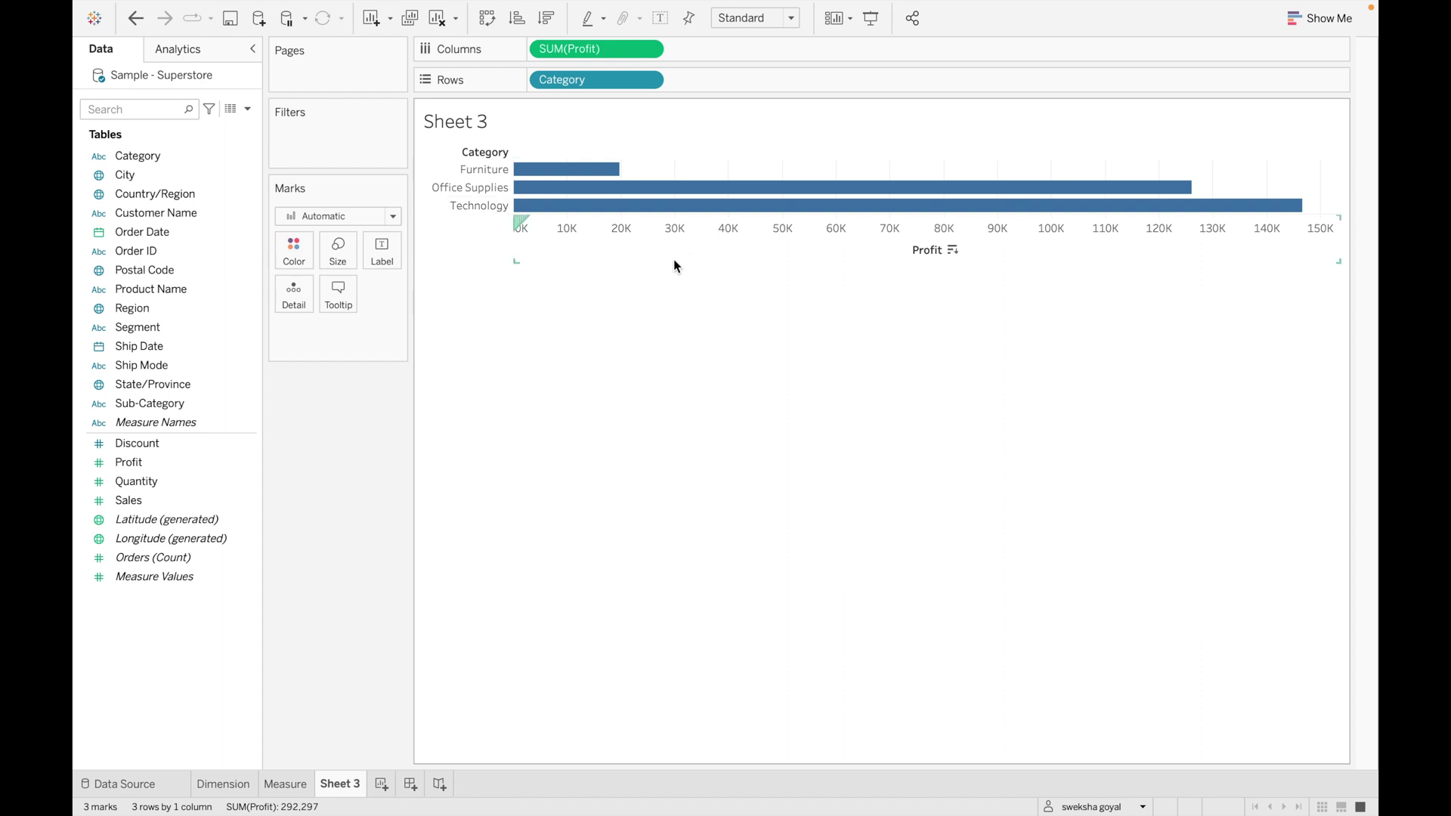
mouse_move(973, 206)
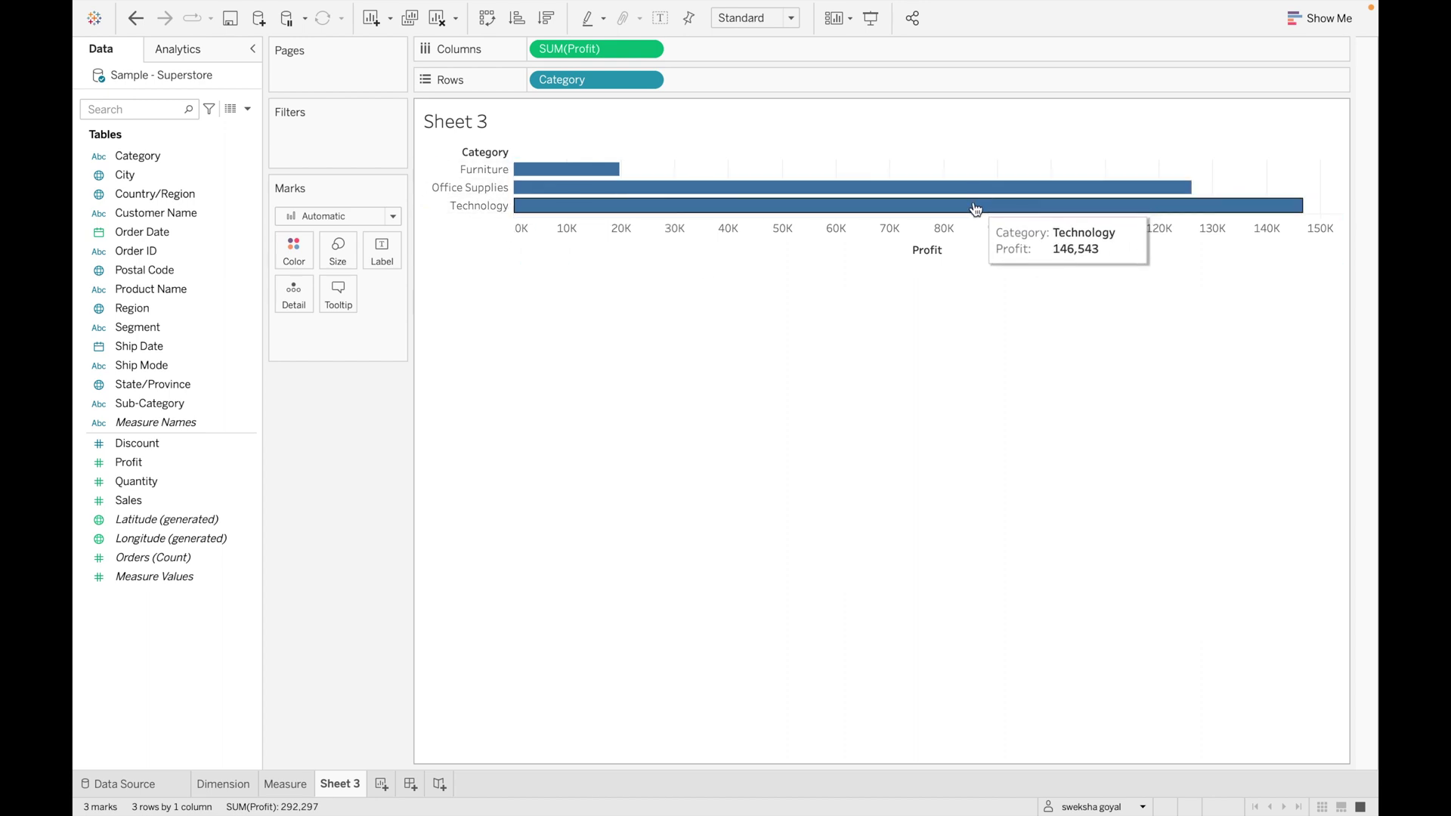